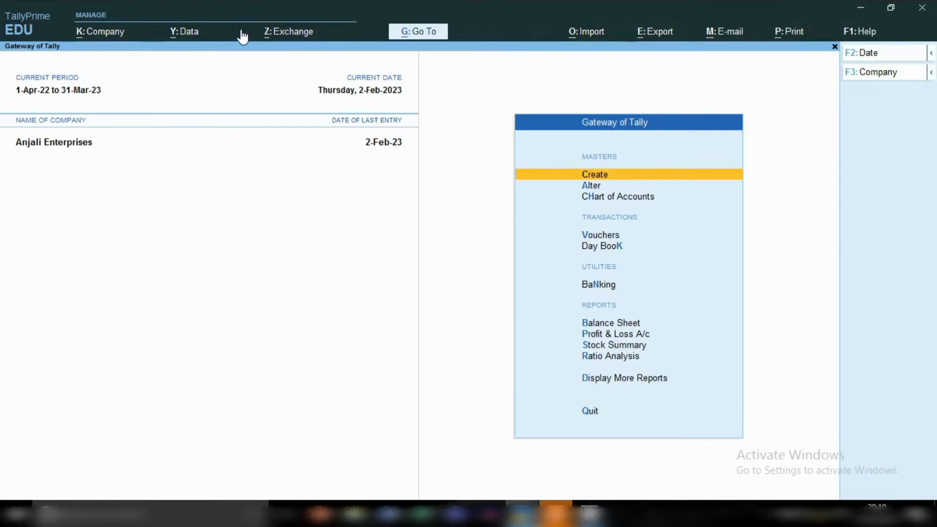
# Start a new ledger named Canara OD Bank A/c and place it under the Bank OD A/c group
pyautogui.press('Return')
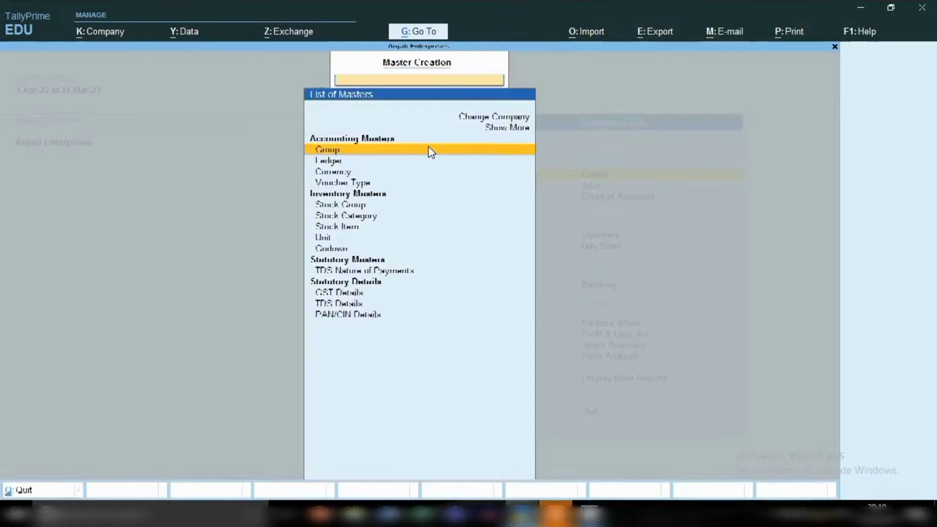
pyautogui.press('Down')
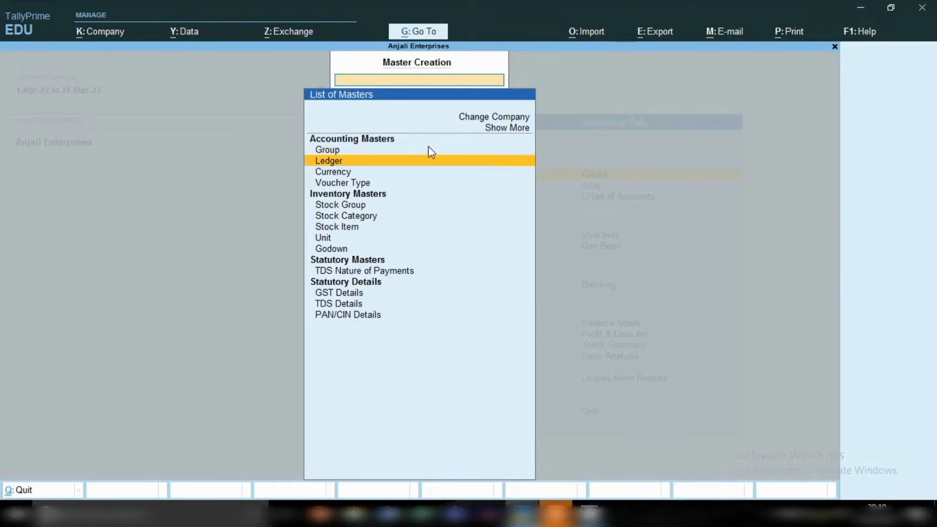
pyautogui.press('Return')
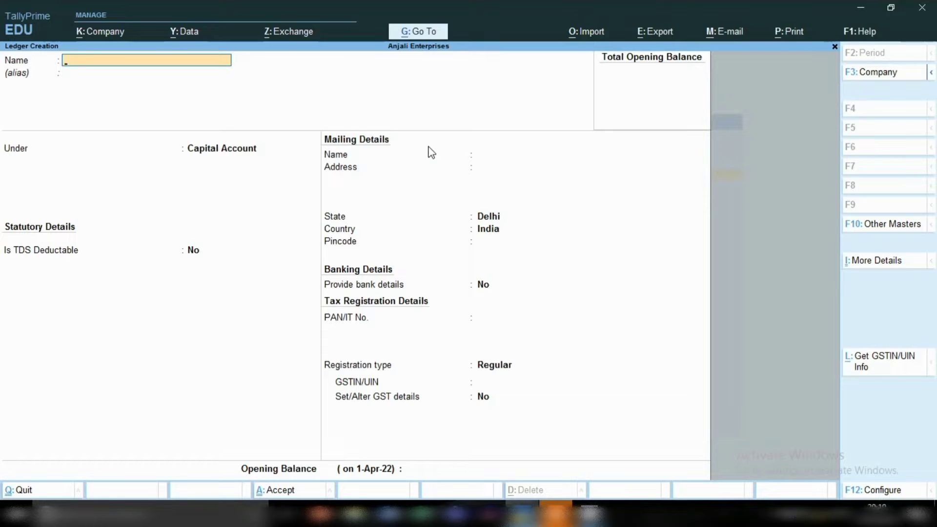
pyautogui.write('Canara OD Bank a')
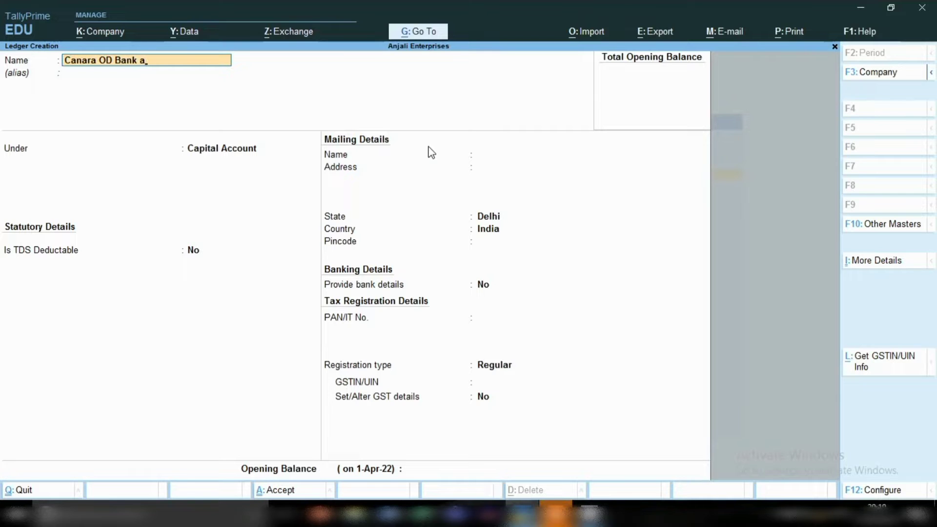
pyautogui.write('/c')
pyautogui.press('Return')
pyautogui.press('Return')
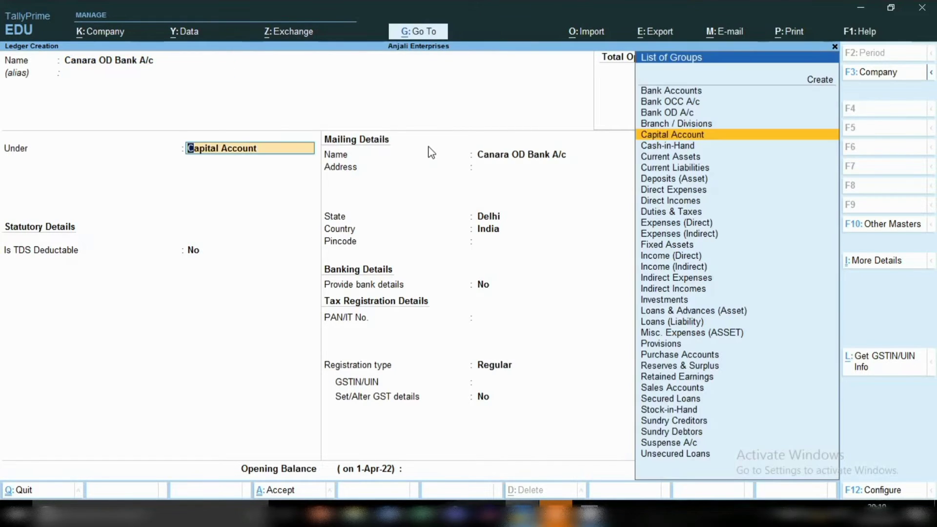
pyautogui.write('Od')
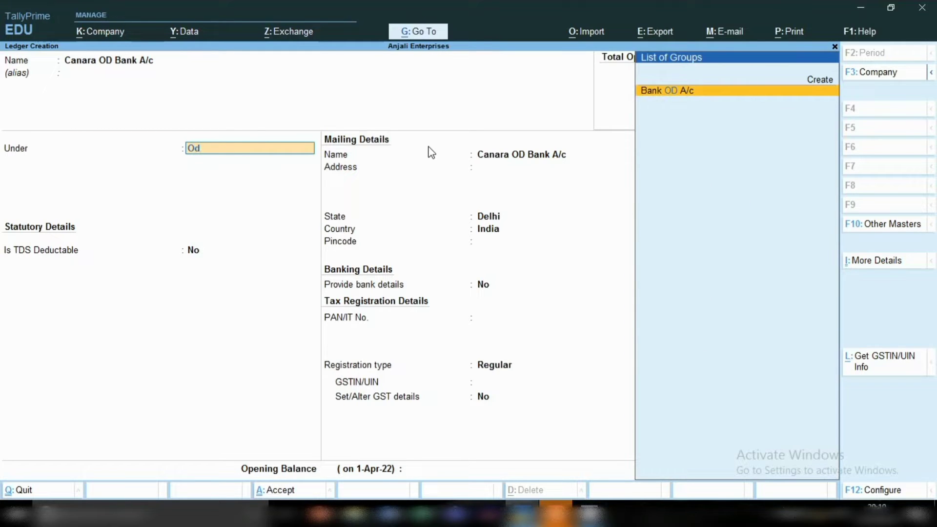
pyautogui.press('Return')
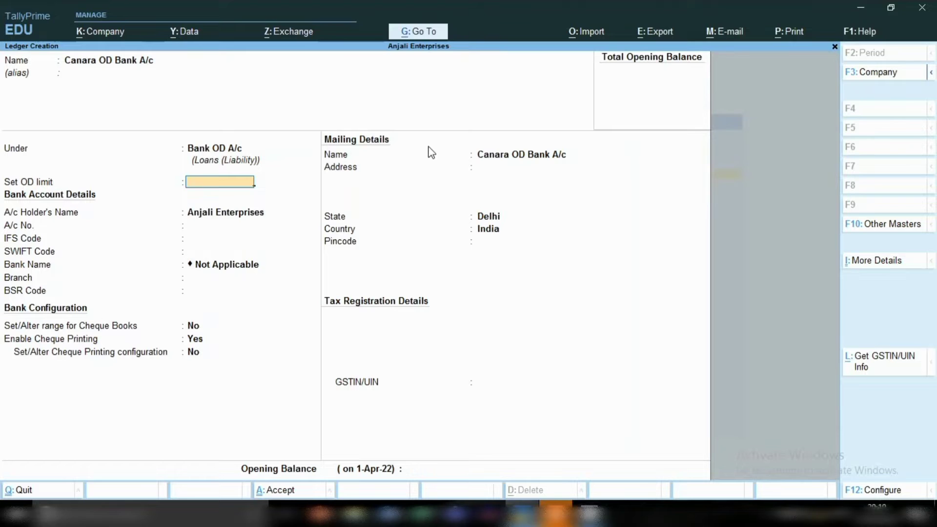
# Leave the OD limit and bank account details of the Canara OD Bank A/c ledger blank and save it
pyautogui.press('Return')
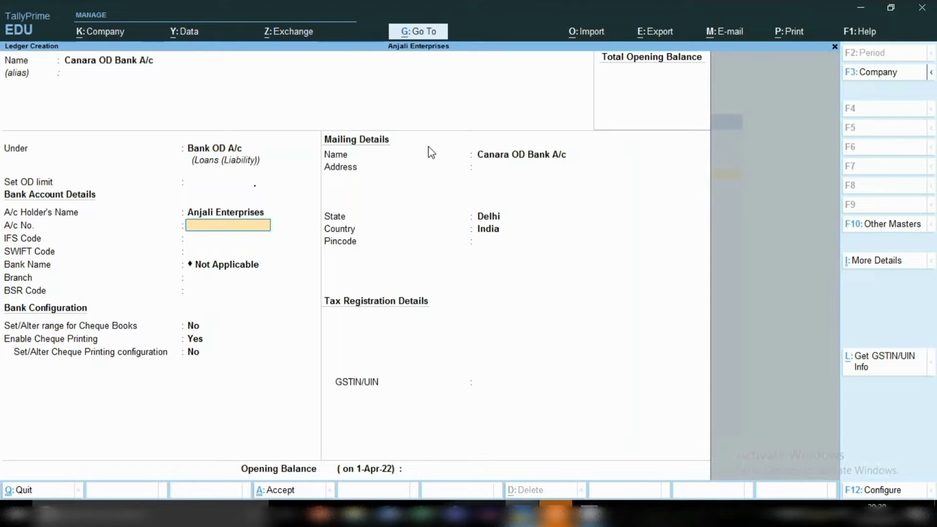
pyautogui.press('Return')
pyautogui.press('Return')
pyautogui.press('Return')
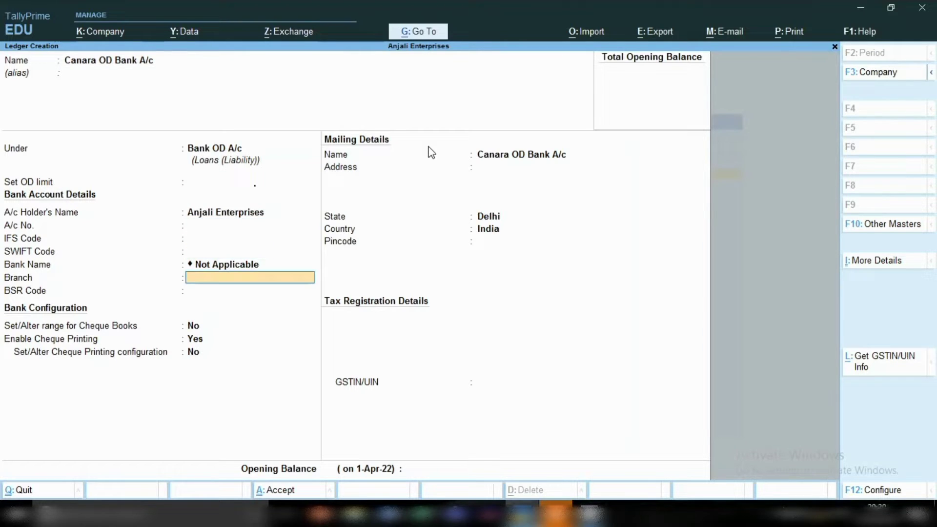
pyautogui.press('Return')
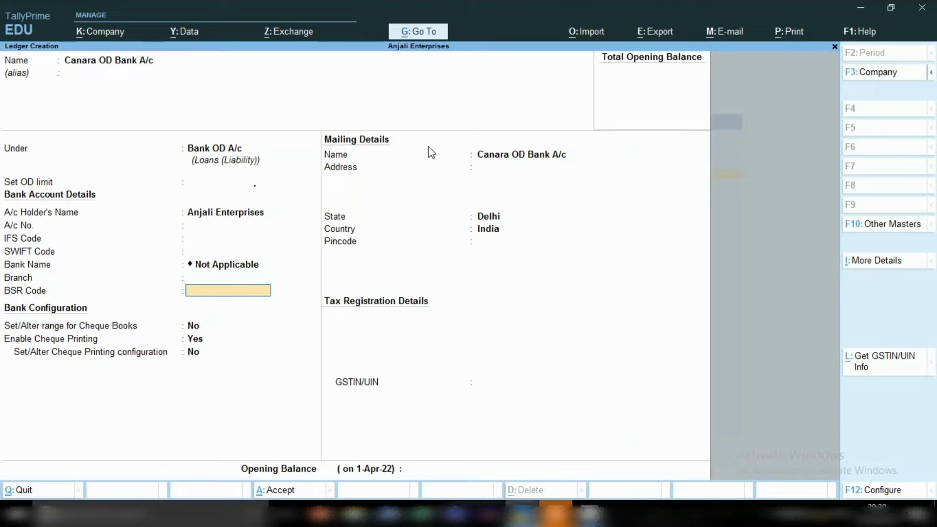
pyautogui.press('Return')
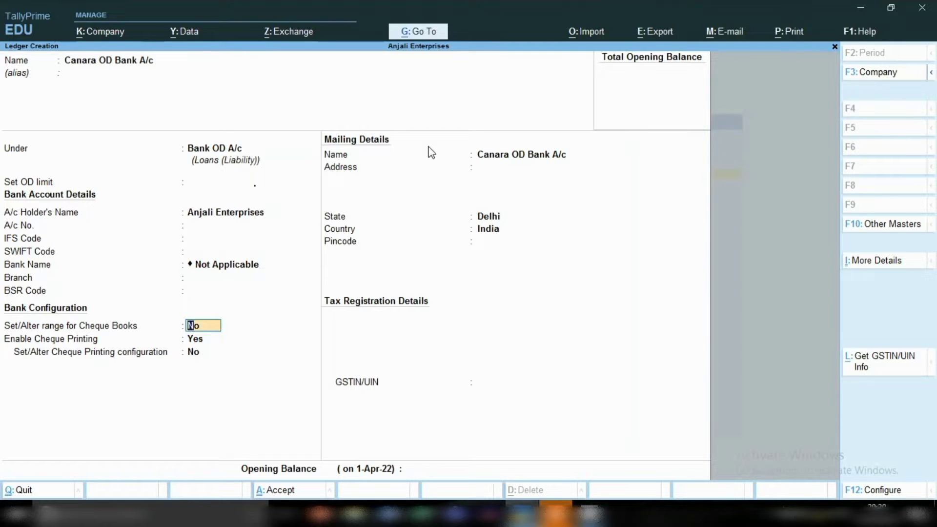
pyautogui.press('ctrl')
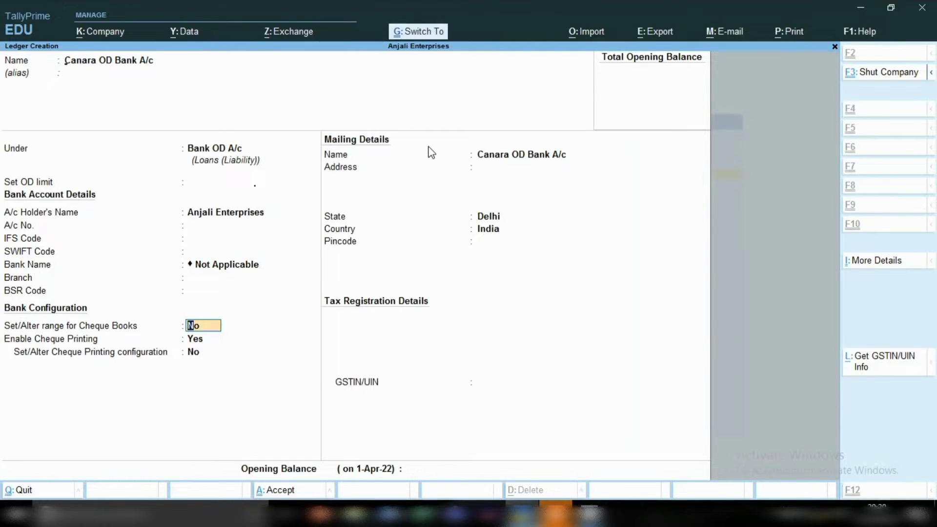
pyautogui.hotkey('ctrl', 'a')
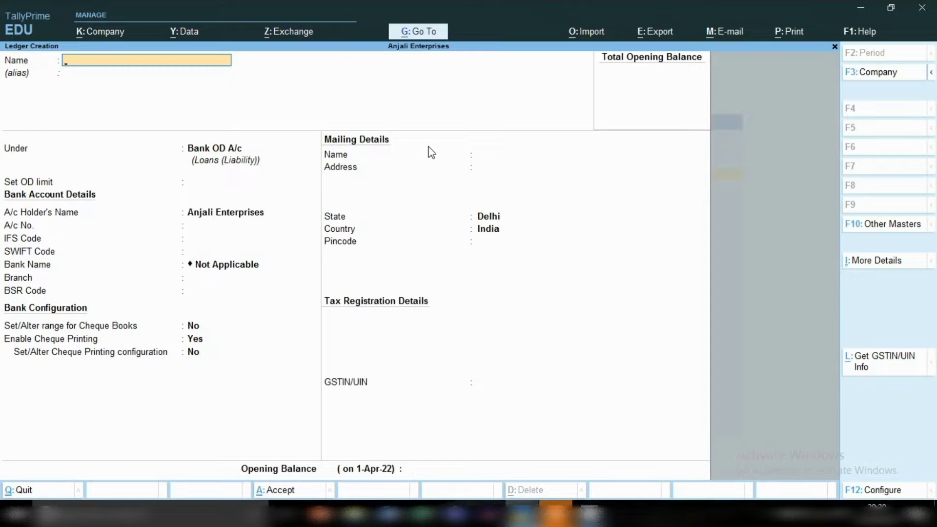
# Try to create a ledger named Processing Charges
pyautogui.write('Processing Charges')
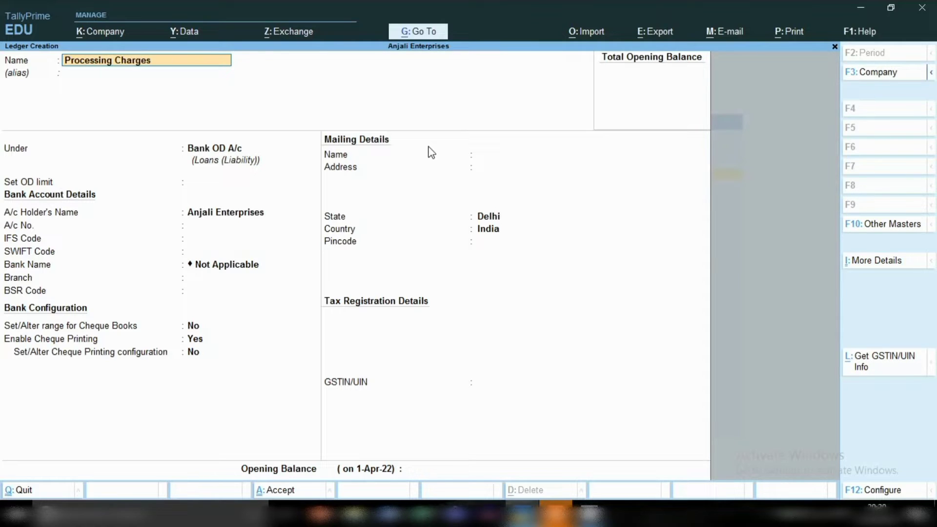
pyautogui.press('Return')
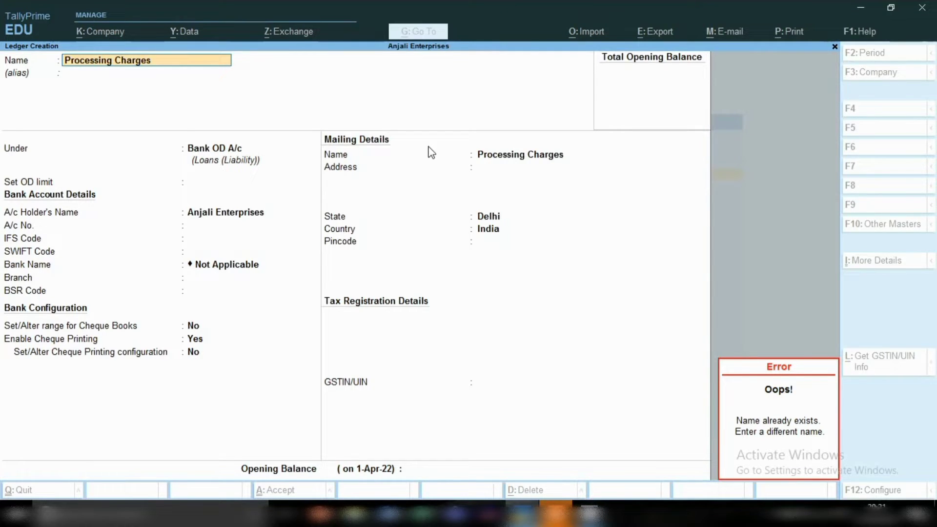
pyautogui.press('Escape')
pyautogui.press('BackSpace')
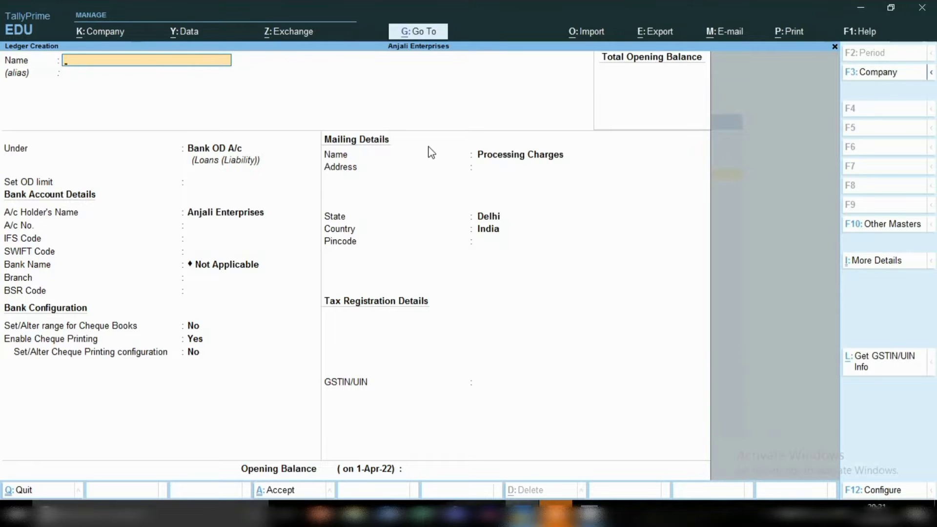
pyautogui.press('Escape')
pyautogui.press('Return')
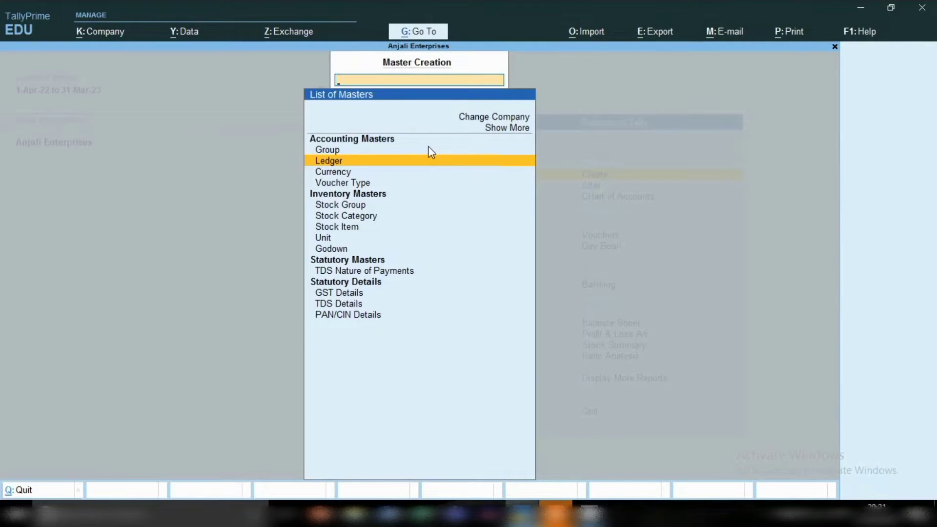
pyautogui.press('Escape')
# Open the existing Processing Charges ledger for alteration and review its group and ledger type
pyautogui.press('Down')
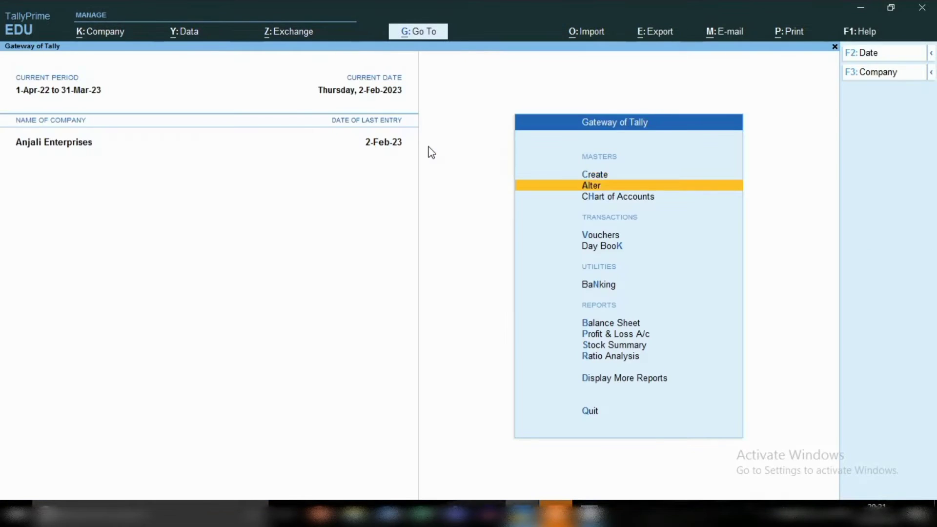
pyautogui.press('Return')
pyautogui.press('Down')
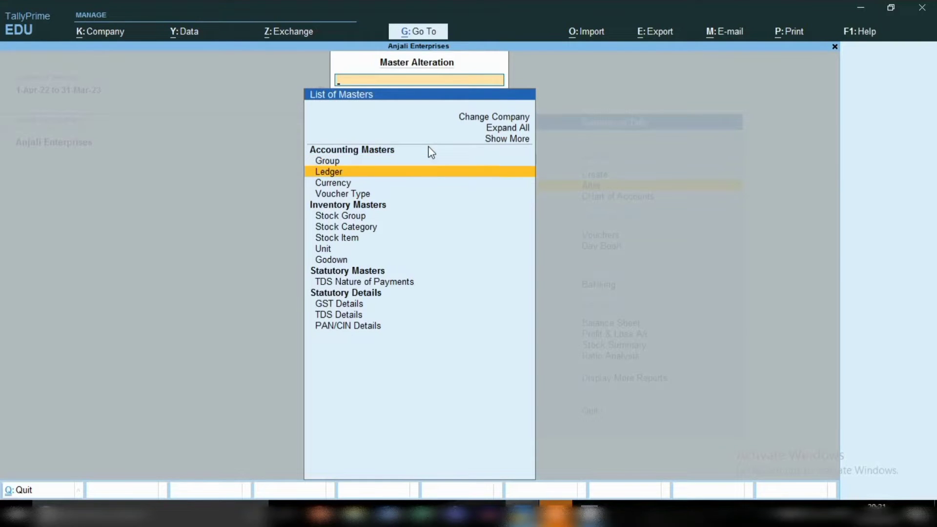
pyautogui.press('Return')
pyautogui.write('Pro')
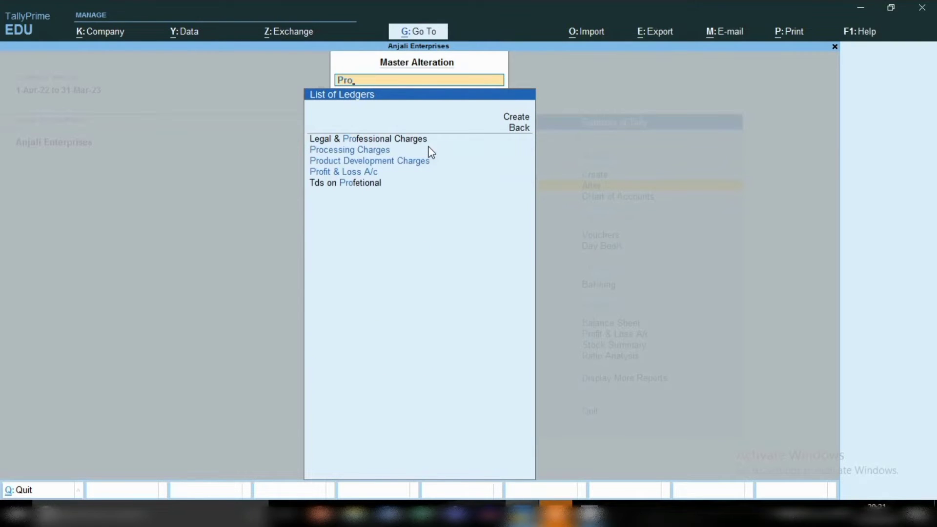
pyautogui.click(431, 152)
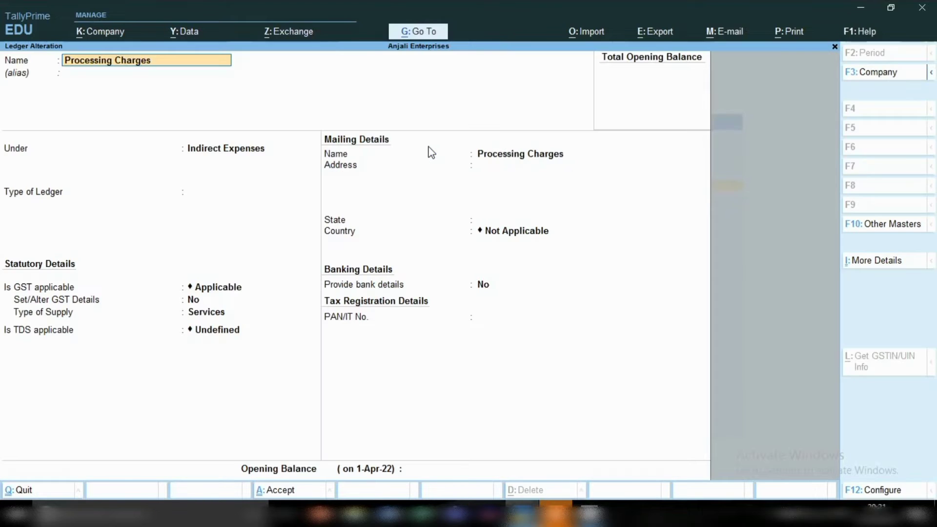
pyautogui.press('Return')
pyautogui.press('Return')
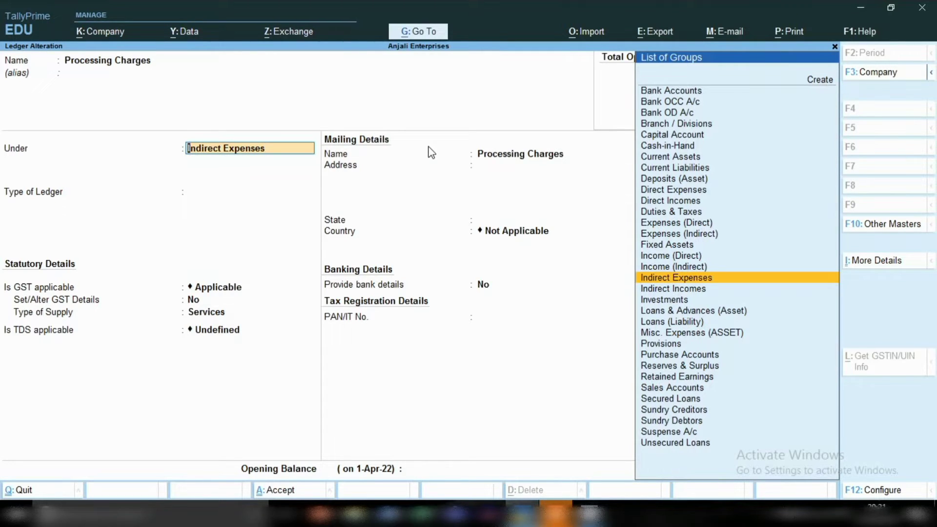
pyautogui.press('Return')
pyautogui.press('Return')
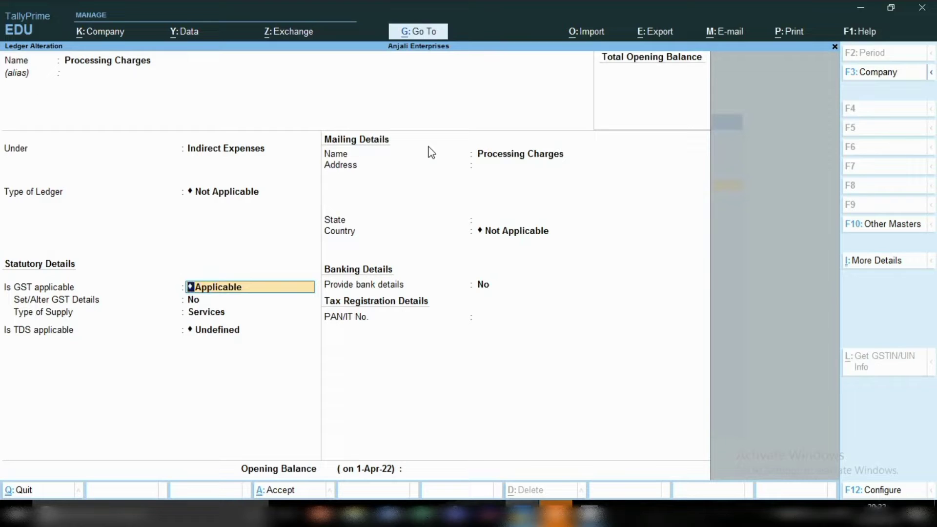
# Open the GST details of the Processing Charges ledger and check the nature of transaction, taxability and integrated tax rate
pyautogui.press('Return')
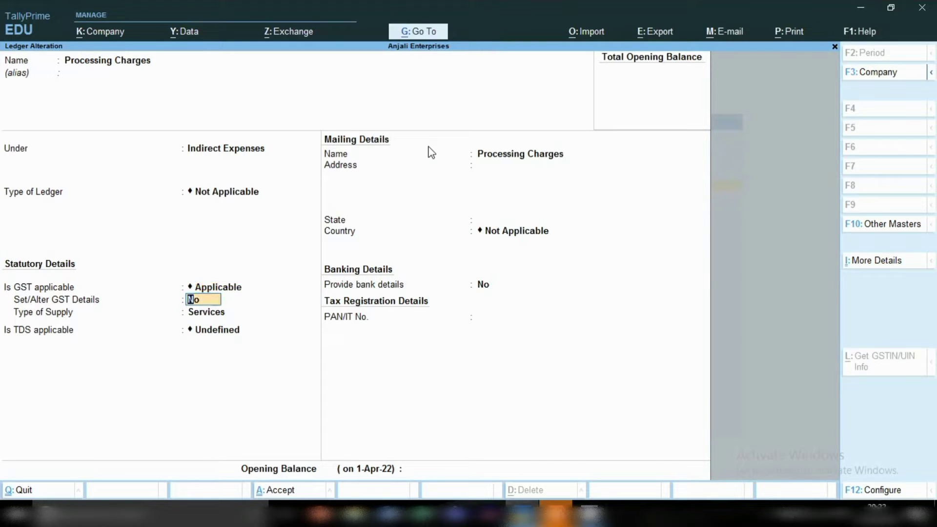
pyautogui.write('y')
pyautogui.press('Return')
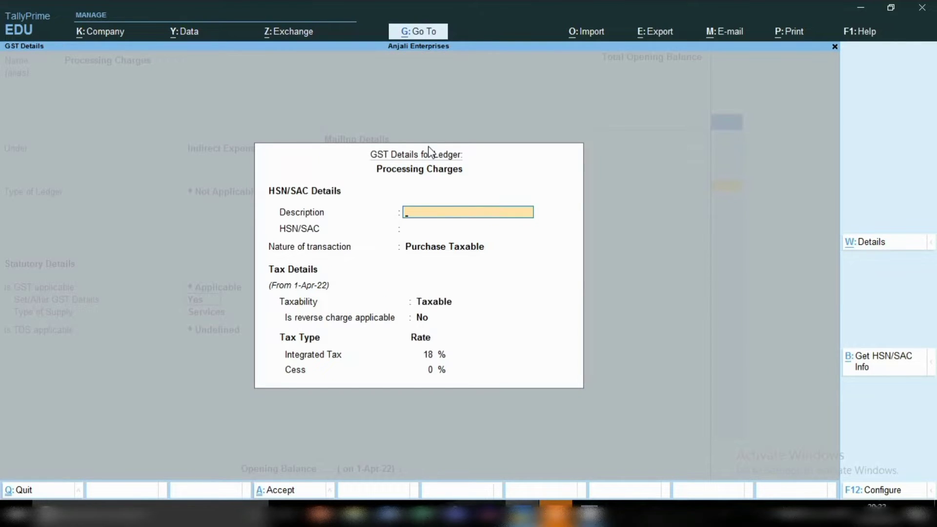
pyautogui.press('Return')
pyautogui.press('Return')
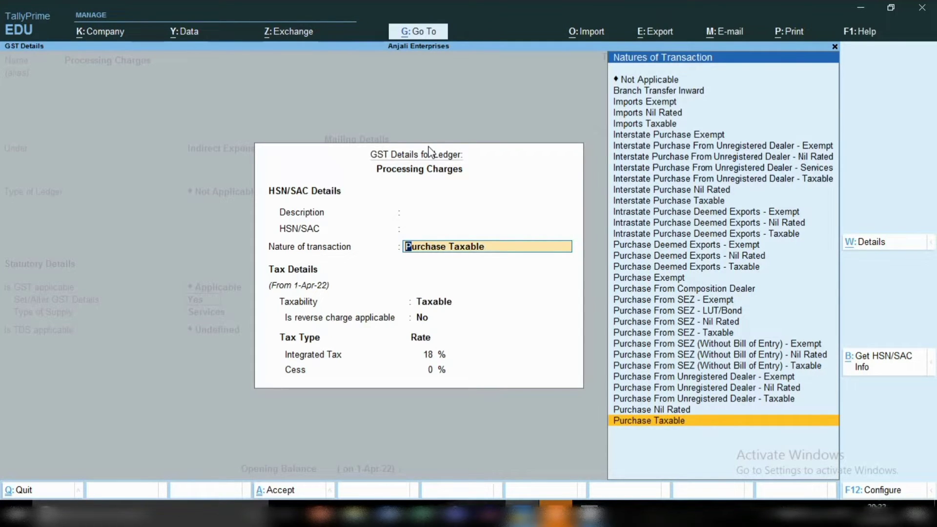
pyautogui.press('Return')
pyautogui.press('Return')
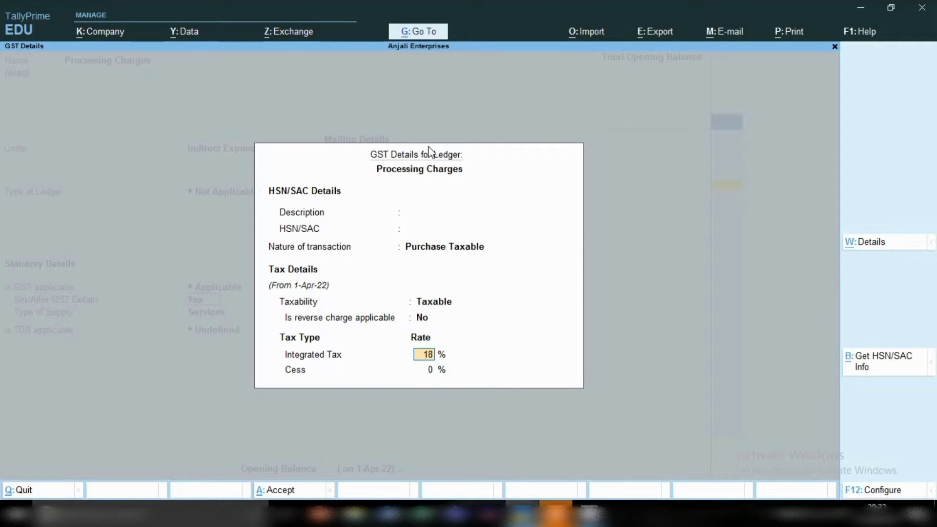
# Discard the changes to the GST details and close the Processing Charges ledger without saving
pyautogui.press('BackSpace')
pyautogui.press('BackSpace')
pyautogui.press('Escape')
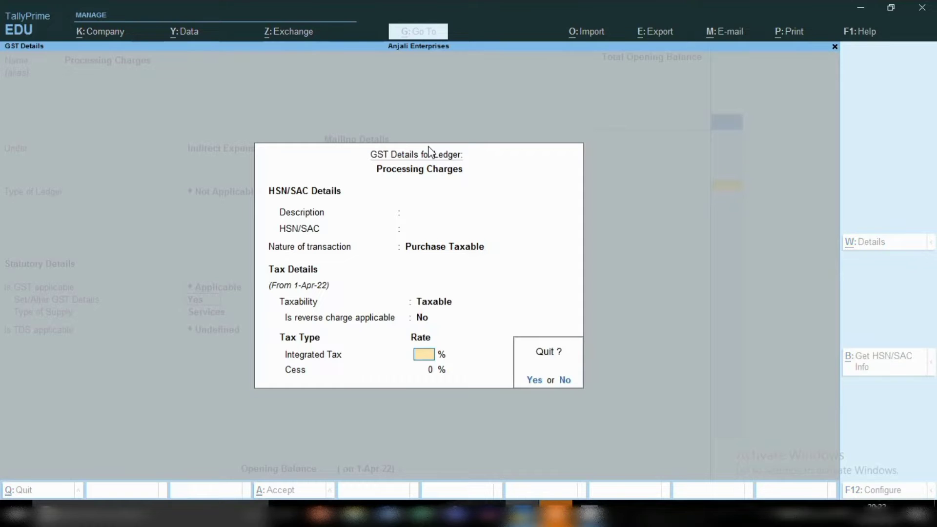
pyautogui.press('y')
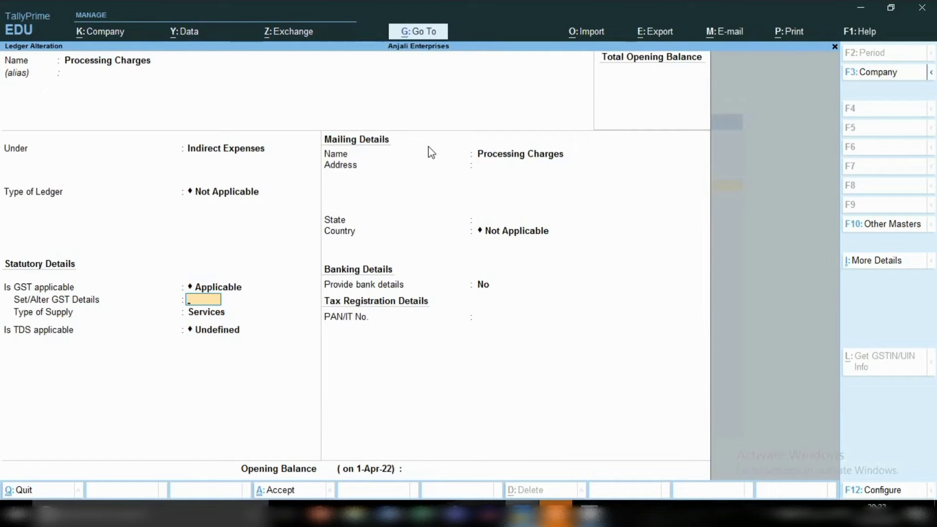
pyautogui.press('Escape')
pyautogui.press('y')
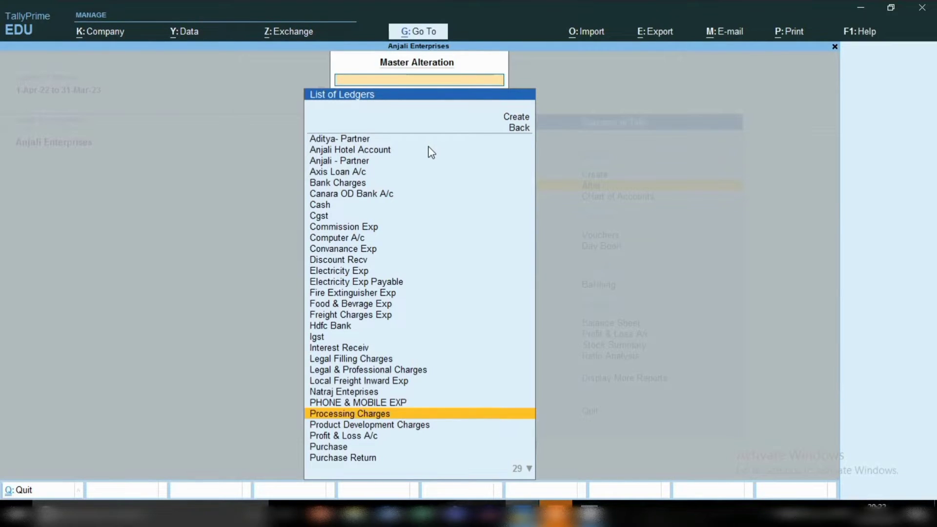
pyautogui.press('BackSpace')
pyautogui.press('Escape')
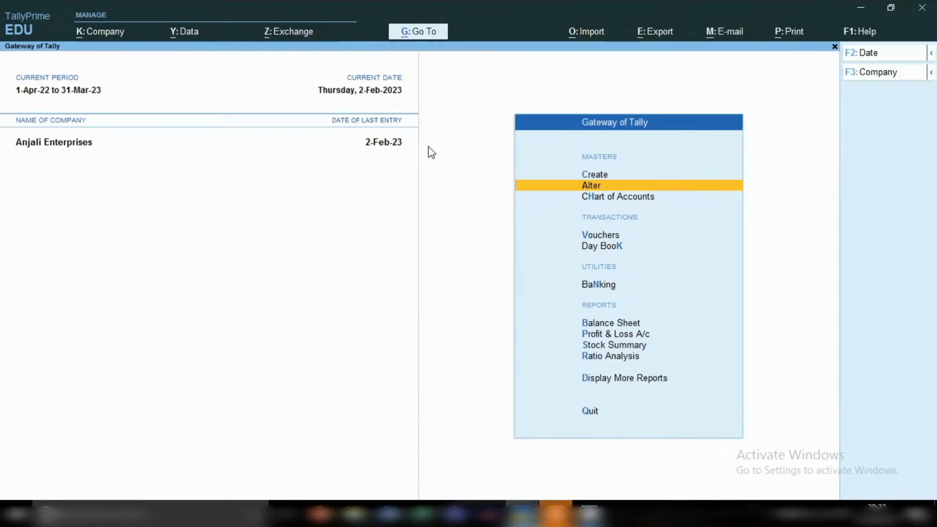
# Start creating a new ledger named Interest Given on OD Bak A/C
pyautogui.press('Up')
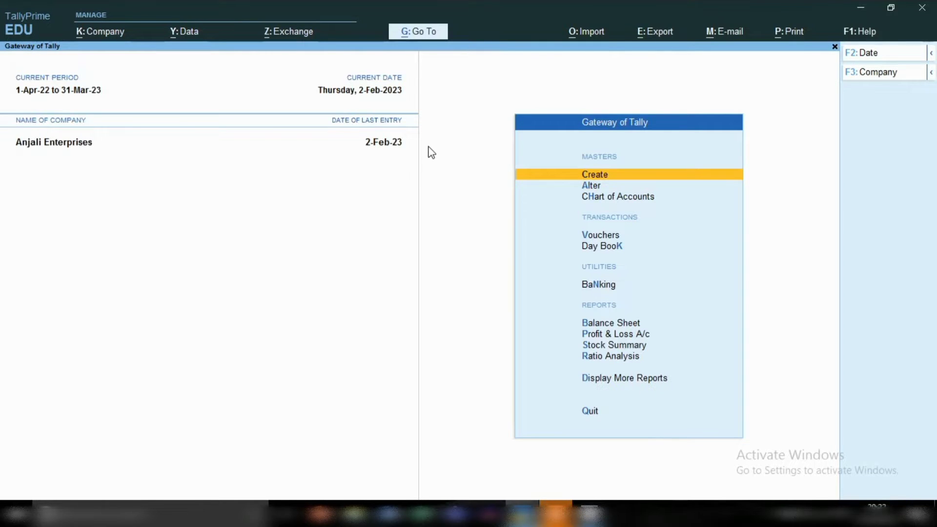
pyautogui.press('Return')
pyautogui.press('Down')
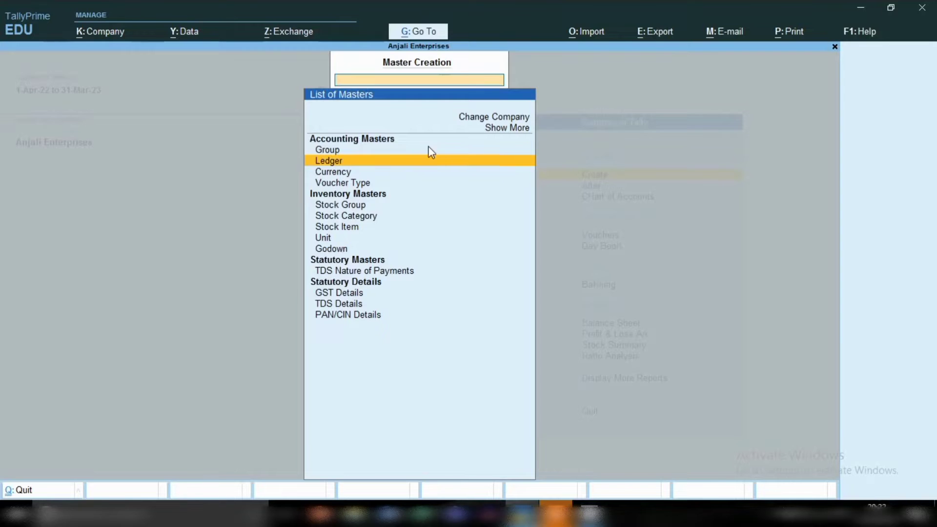
pyautogui.press('Return')
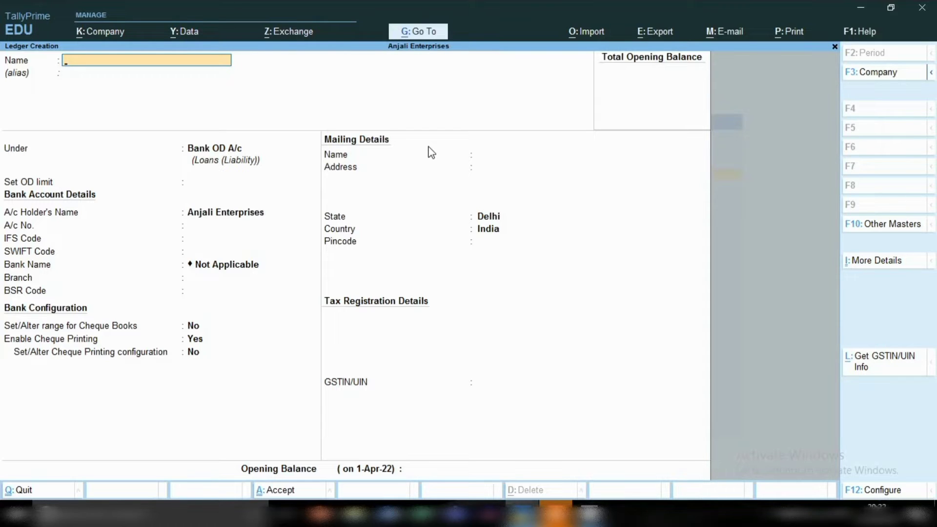
pyautogui.write('Interest Giv')
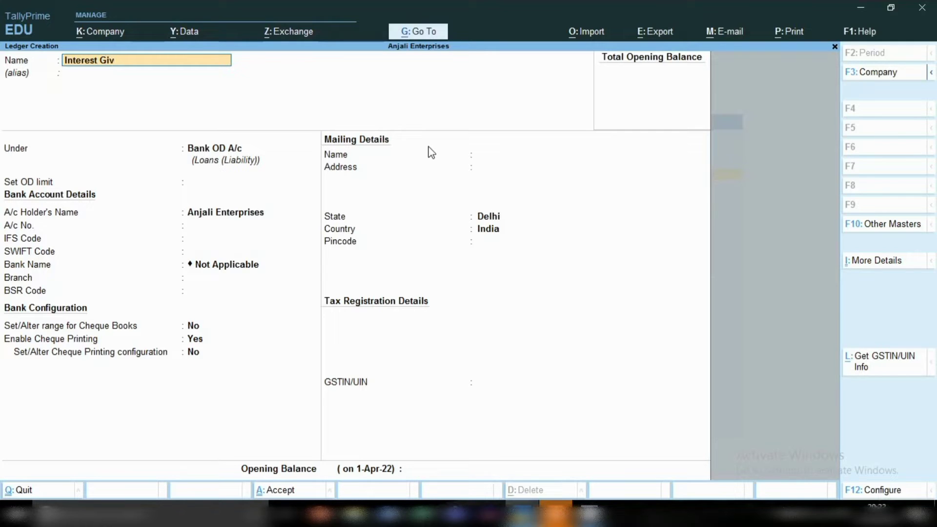
pyautogui.write('en')
pyautogui.press('BackSpace')
pyautogui.write('on OD Bak A/C')
pyautogui.press('Return')
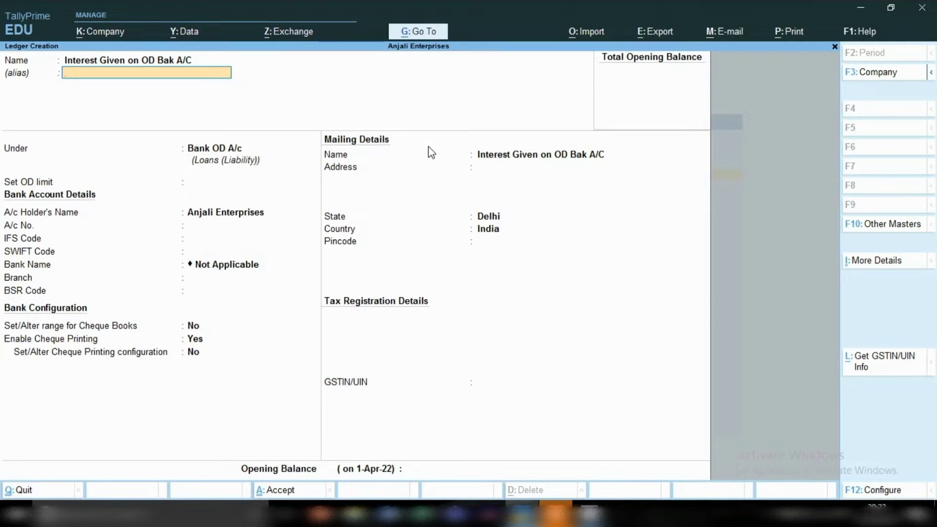
# Place the interest ledger under Indirect Expenses with the type of ledger set to Not Applicable
pyautogui.press('Return')
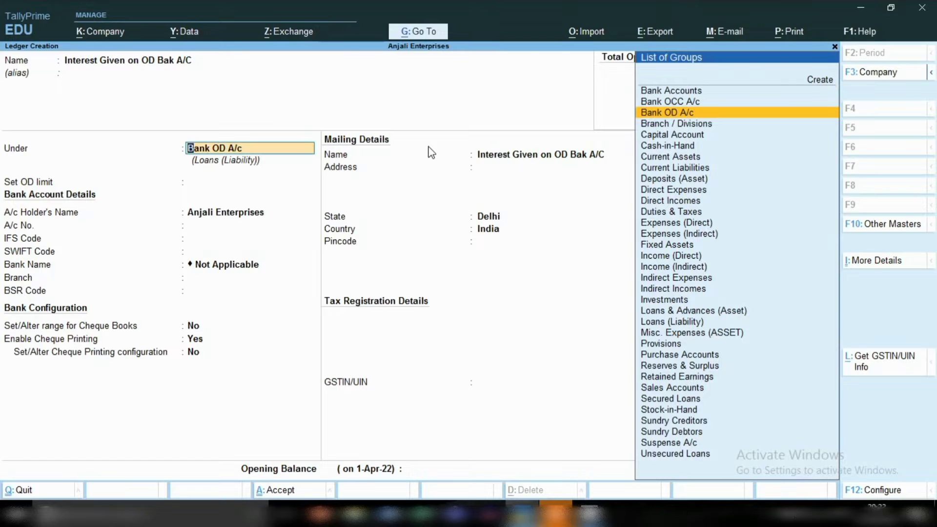
pyautogui.write('I')
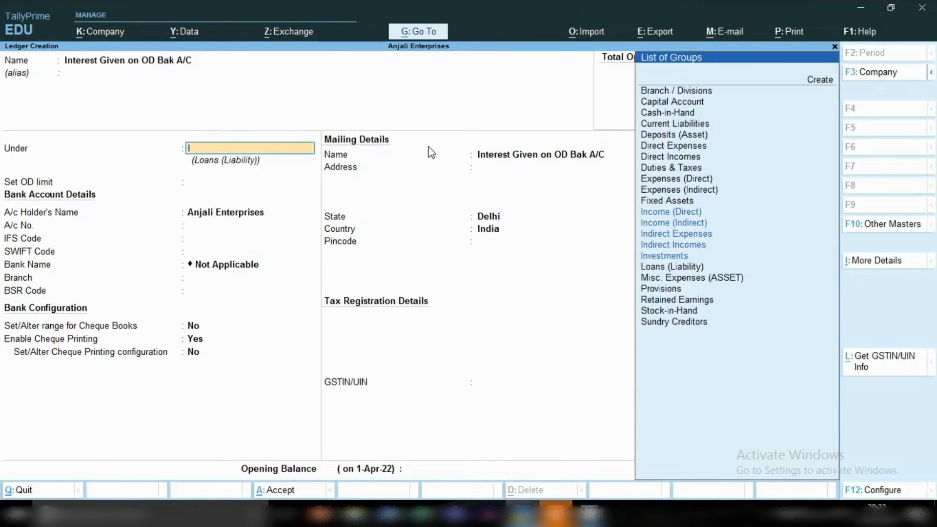
pyautogui.write('NDI')
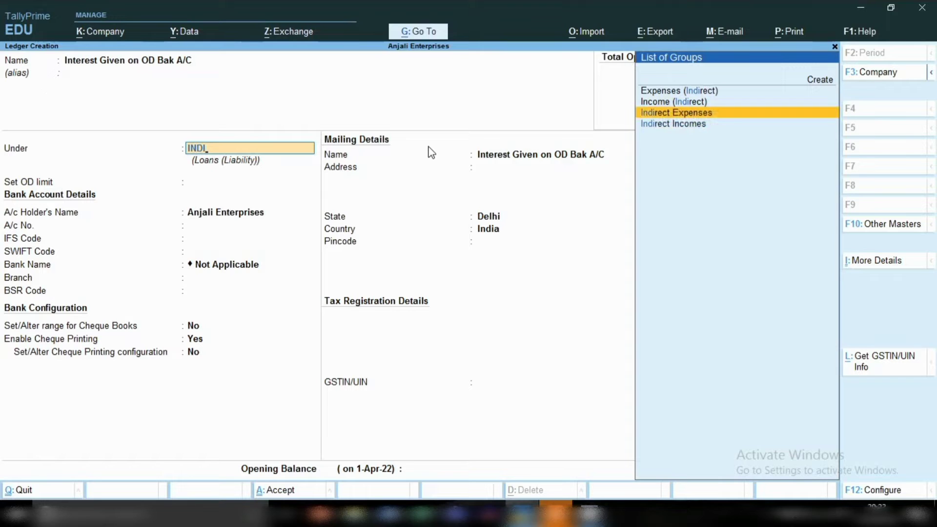
pyautogui.press('Return')
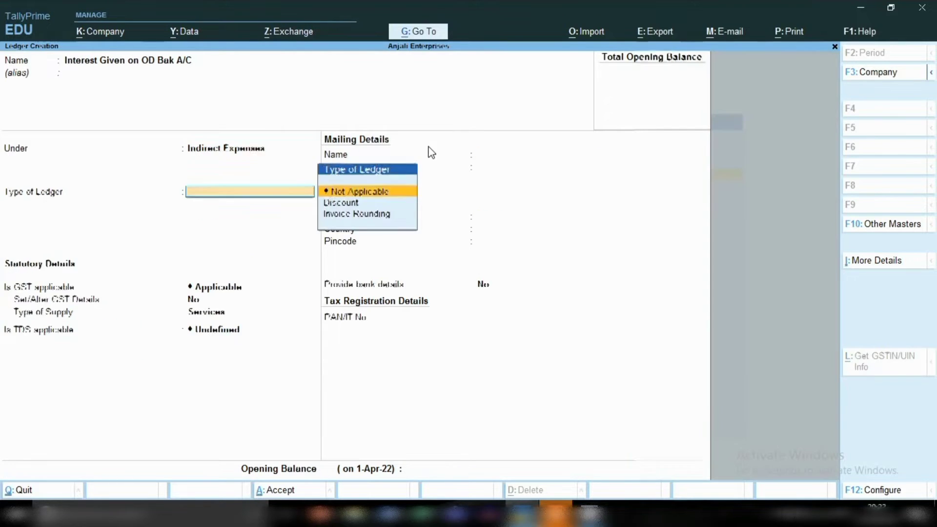
pyautogui.press('Return')
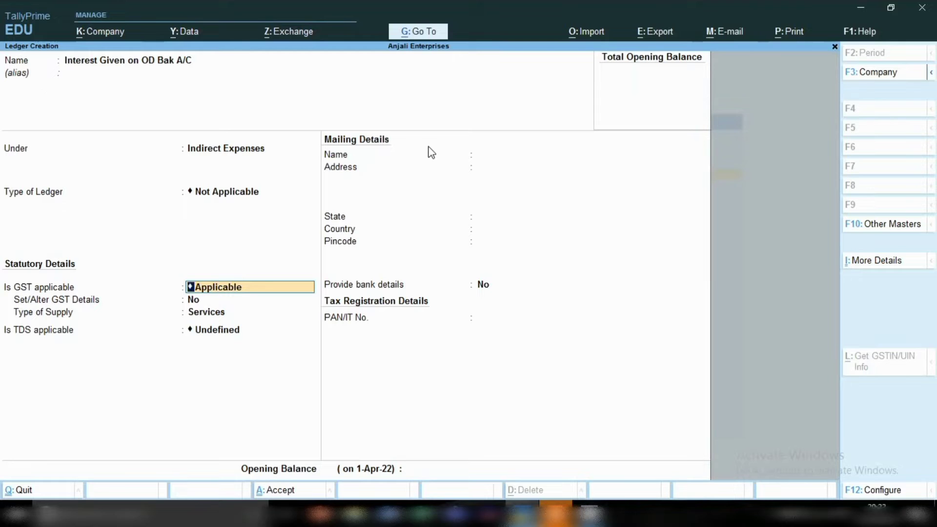
# Set GST to Not Applicable for the interest ledger, save it and return to the Gateway of Tally
pyautogui.write('N')
pyautogui.press('Return')
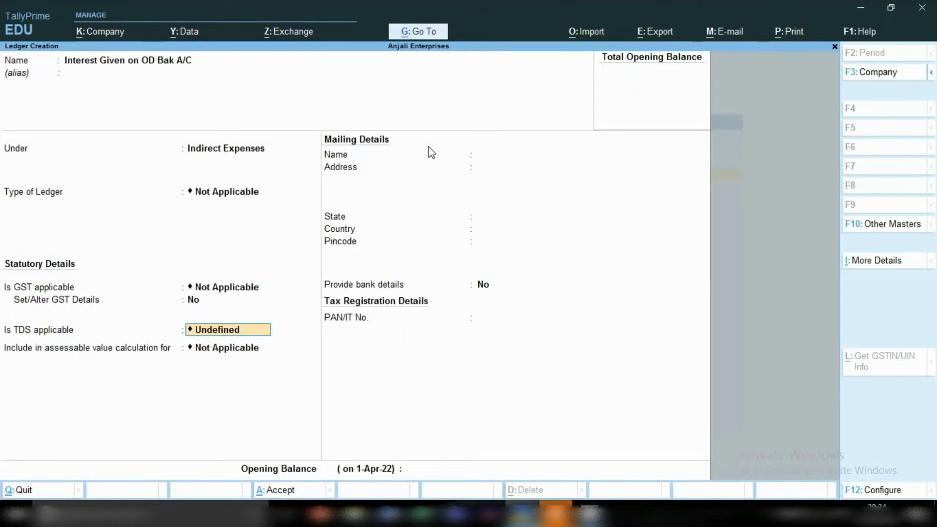
pyautogui.press('Return')
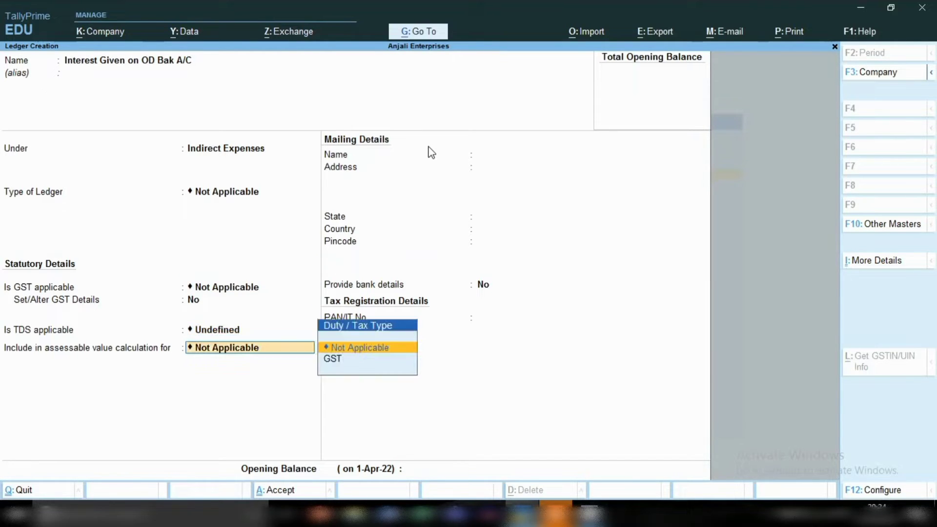
pyautogui.press('ctrl')
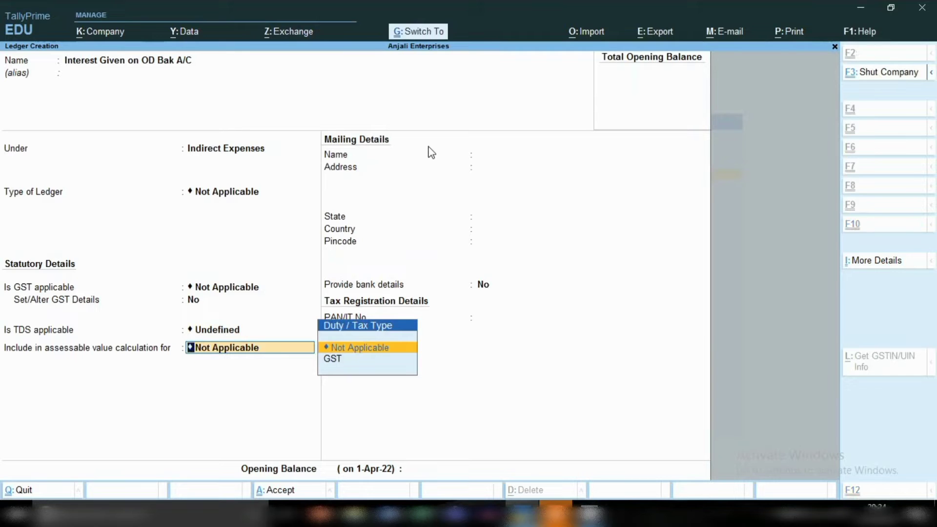
pyautogui.hotkey('ctrl', 'a')
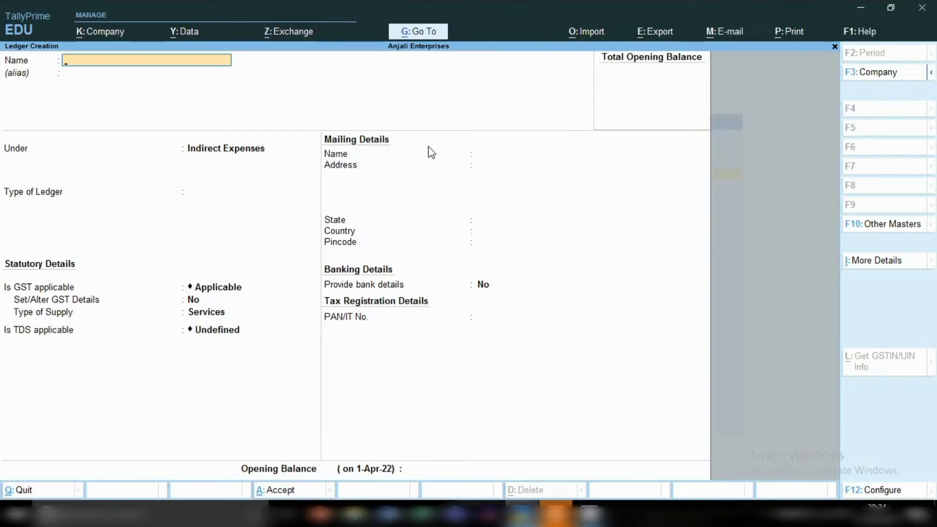
pyautogui.press('Escape')
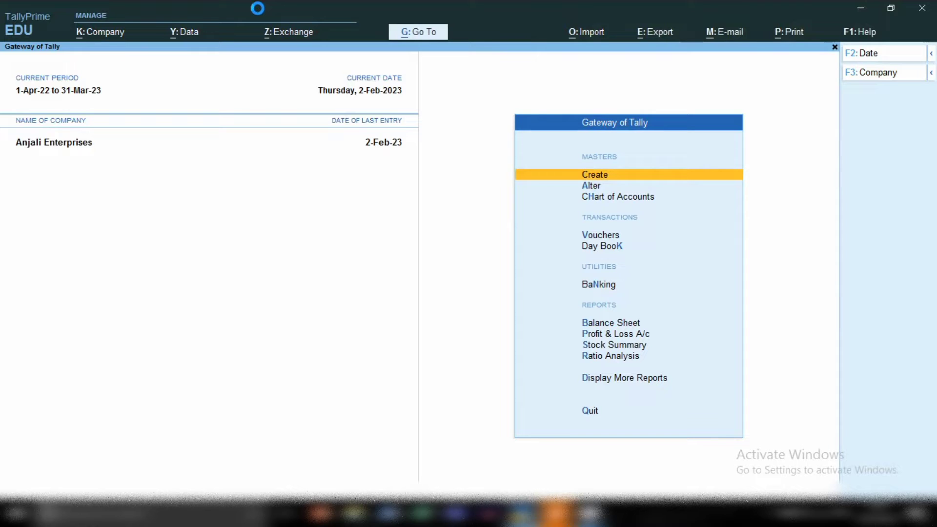
# Start a new receipt voucher and open its voucher date, leaving the date prompt without a change
pyautogui.press('v')
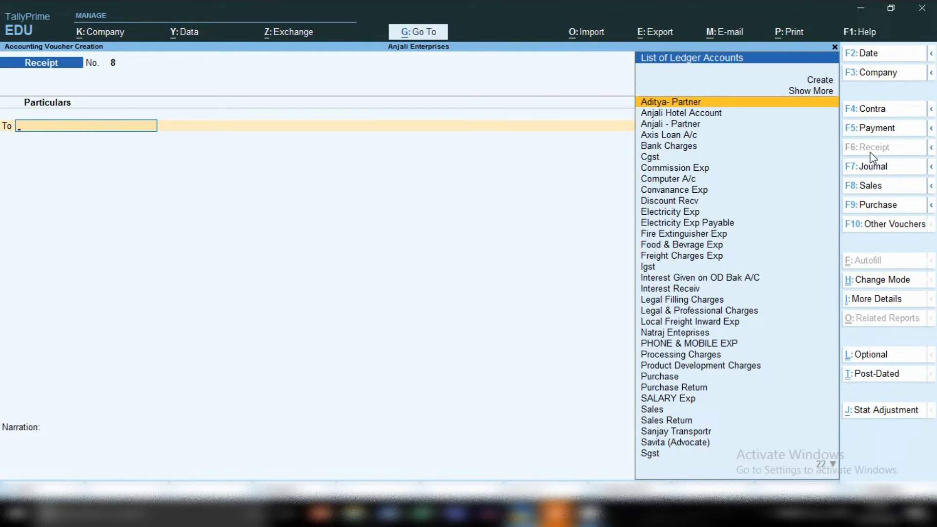
pyautogui.press('F2')
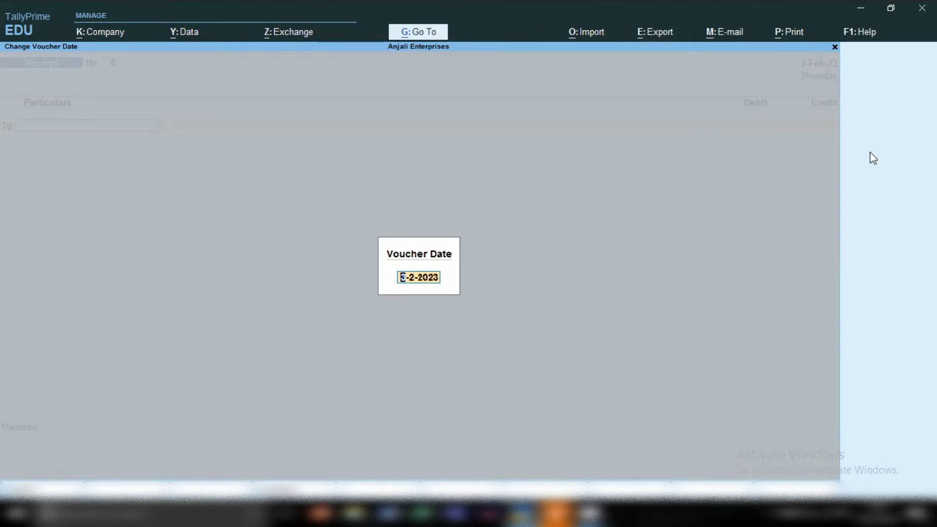
pyautogui.press('BackSpace')
pyautogui.press('Escape')
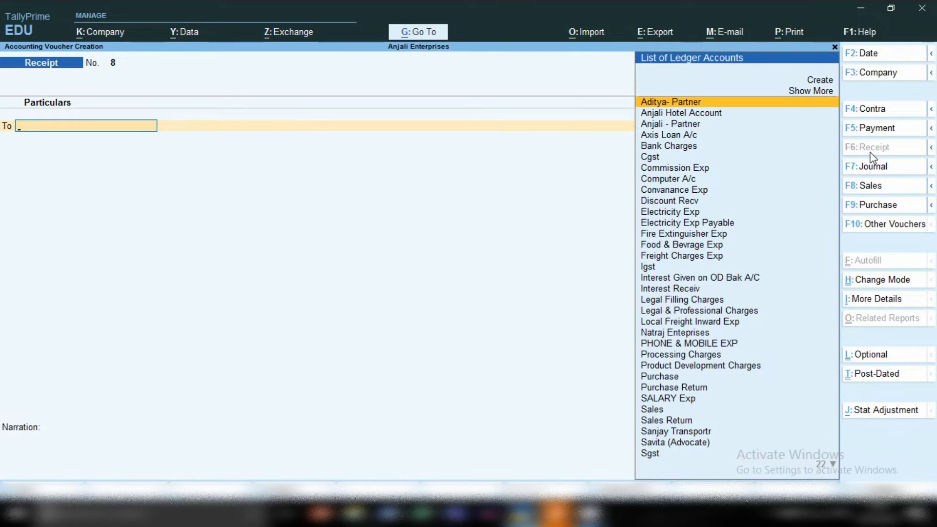
pyautogui.press('ctrl')
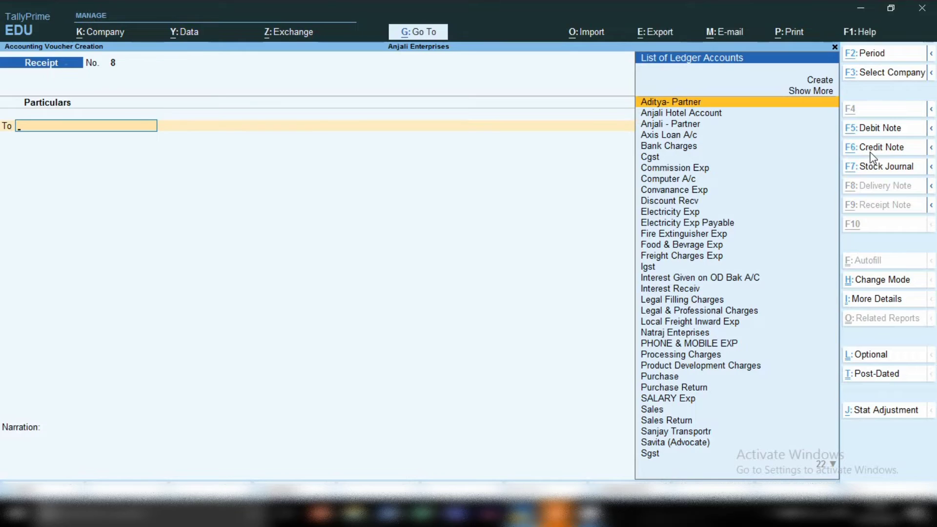
# Begin a new ledger from within the receipt voucher, named CANARA BANK A/C and grouped under Bank Accounts
pyautogui.hotkey('alt', 'c')
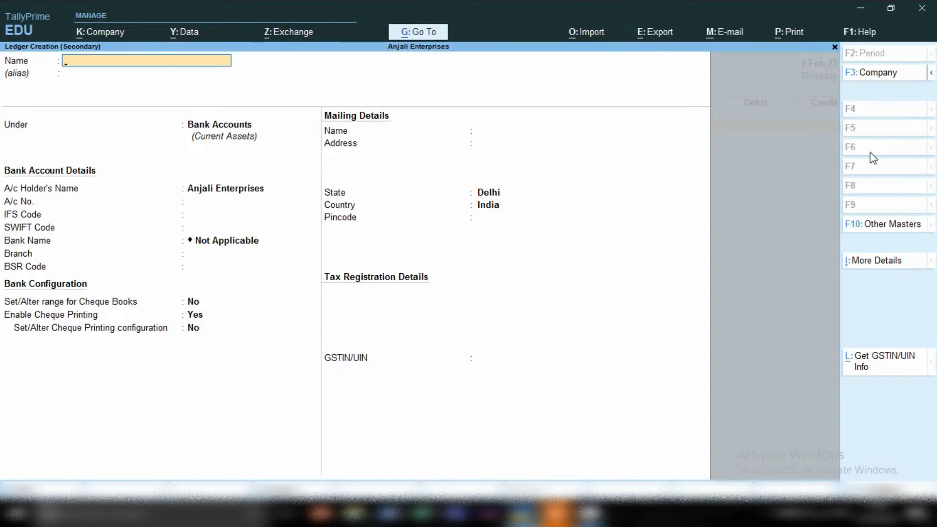
pyautogui.write('CANARA BANK')
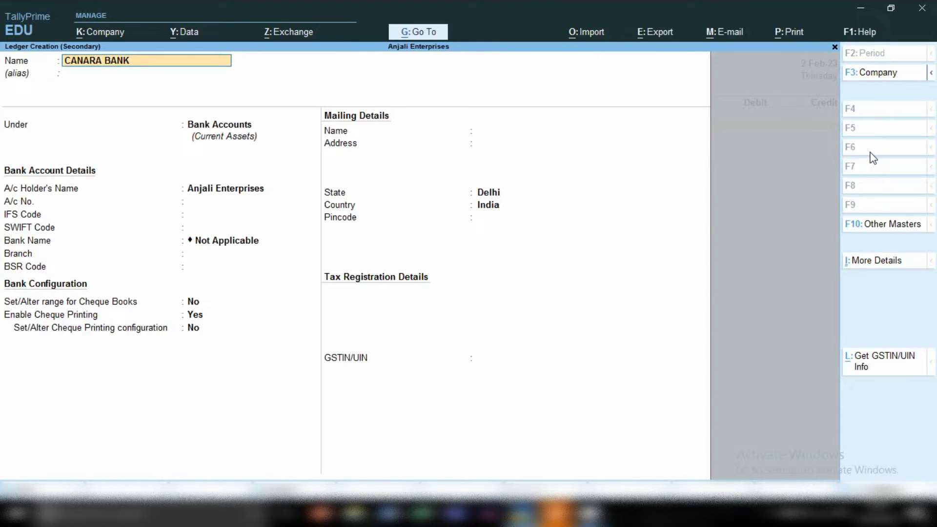
pyautogui.write(' A/C')
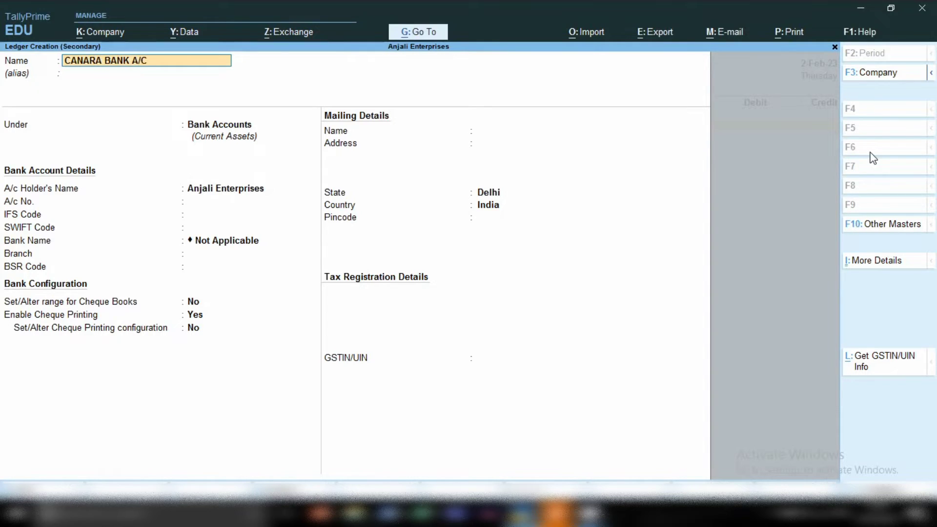
pyautogui.press('Return')
pyautogui.press('Return')
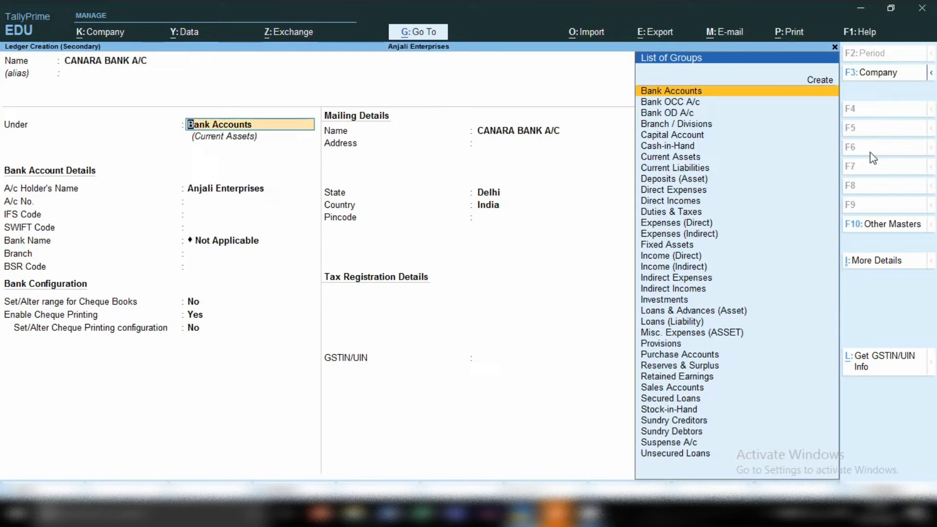
pyautogui.press('Return')
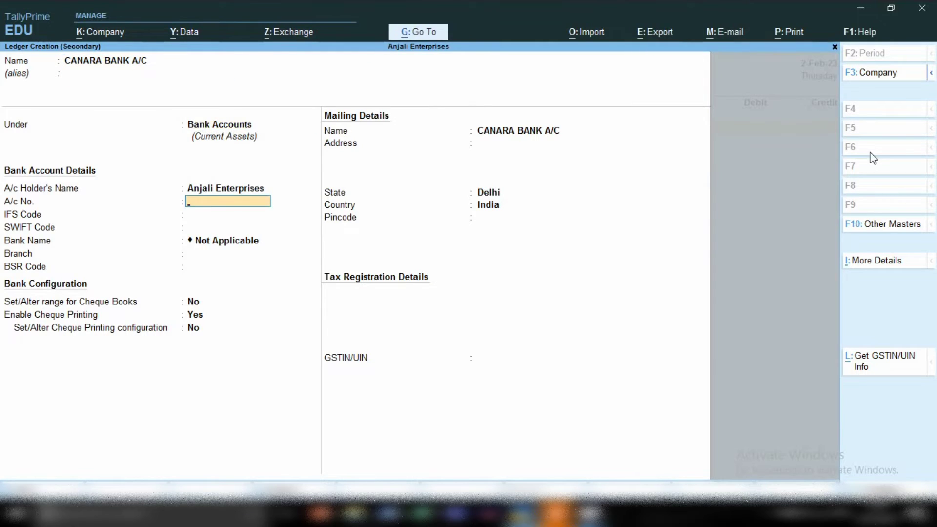
# Accept the default bank, mailing and tax details of the CANARA BANK A/C ledger and save it into the voucher's credit line
pyautogui.press('Return')
pyautogui.press('Return')
pyautogui.press('Return')
pyautogui.press('Return')
pyautogui.press('Return')
pyautogui.press('Return')
pyautogui.press('Return')
pyautogui.press('Return')
pyautogui.press('Return')
pyautogui.press('Return')
pyautogui.press('Return')
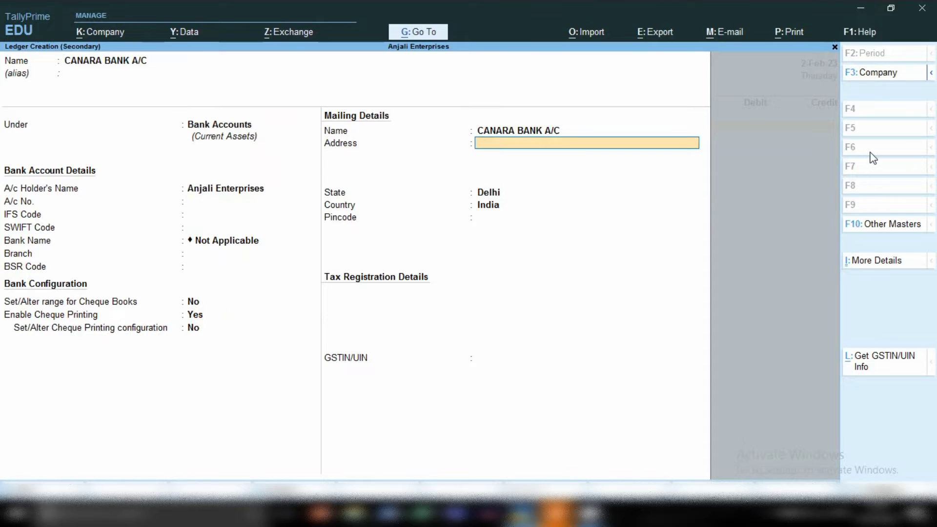
pyautogui.press('Return')
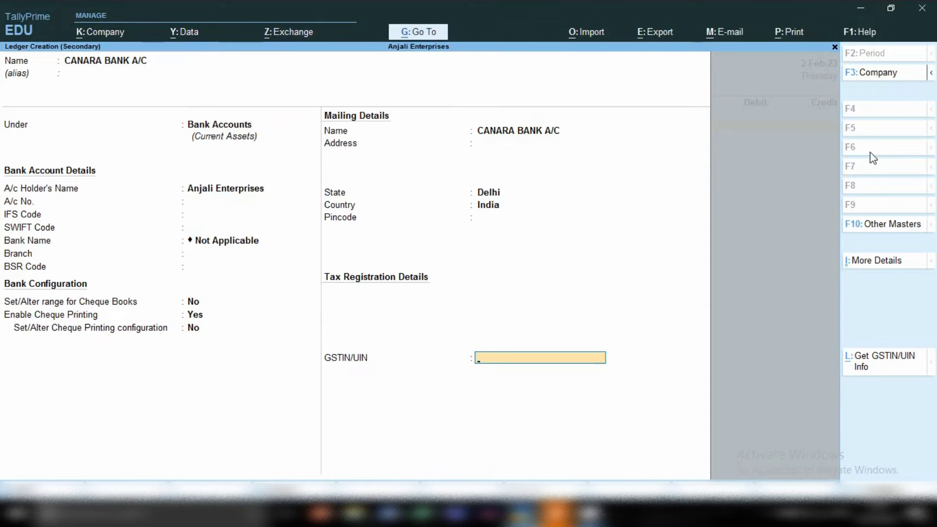
pyautogui.press('Return')
pyautogui.press('Return')
pyautogui.press('Return')
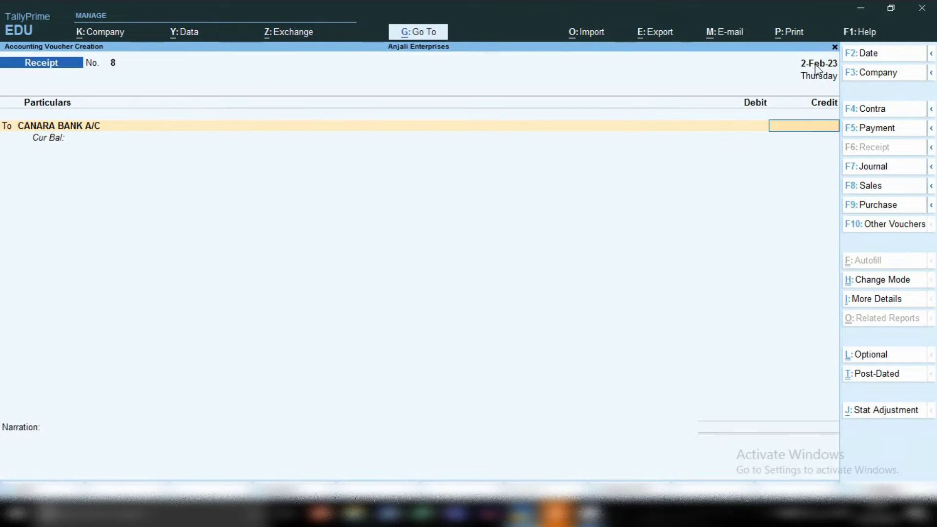
# Credit CANARA BANK A/C with 5,00,000 and accept its bank allocation as a cheque without an instrument number
pyautogui.write('500000')
pyautogui.press('Return')
pyautogui.press('Return')
pyautogui.press('Return')
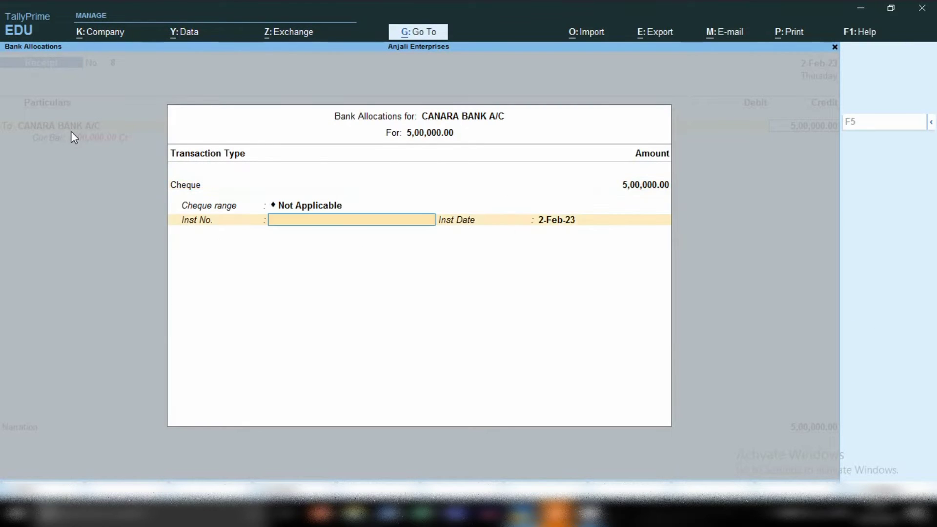
pyautogui.press('Return')
pyautogui.press('Return')
pyautogui.press('Return')
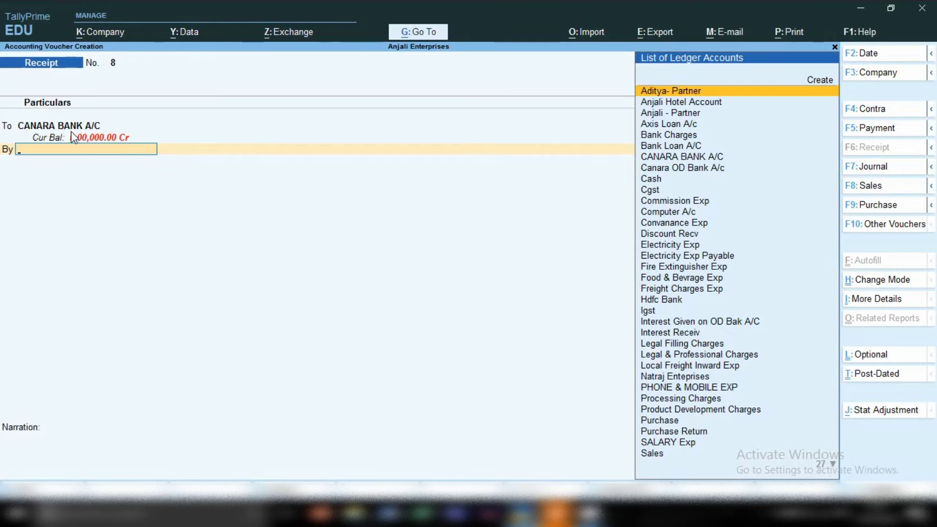
# Debit Canara OD Bank A/c with 4,85,000 and accept its Cheque/DD bank allocation with the instrument and bank fields blank
pyautogui.write('CA')
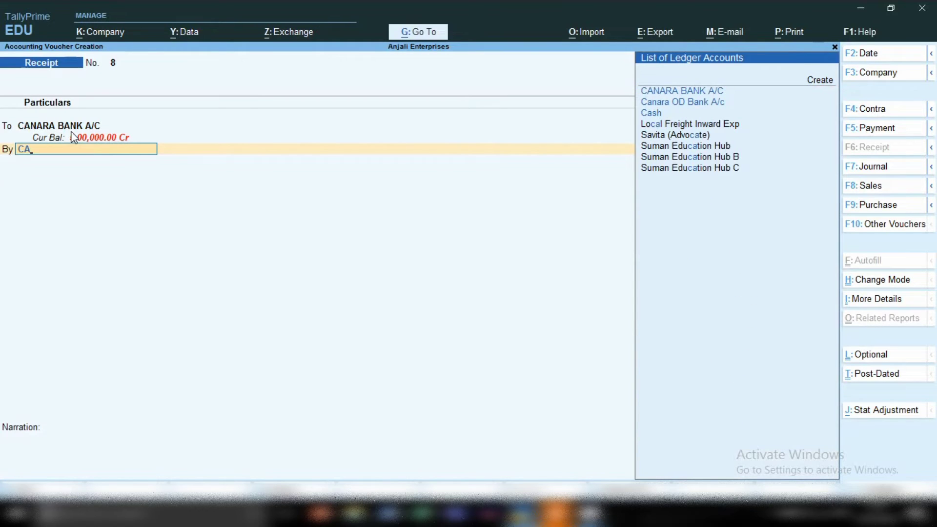
pyautogui.press('Down')
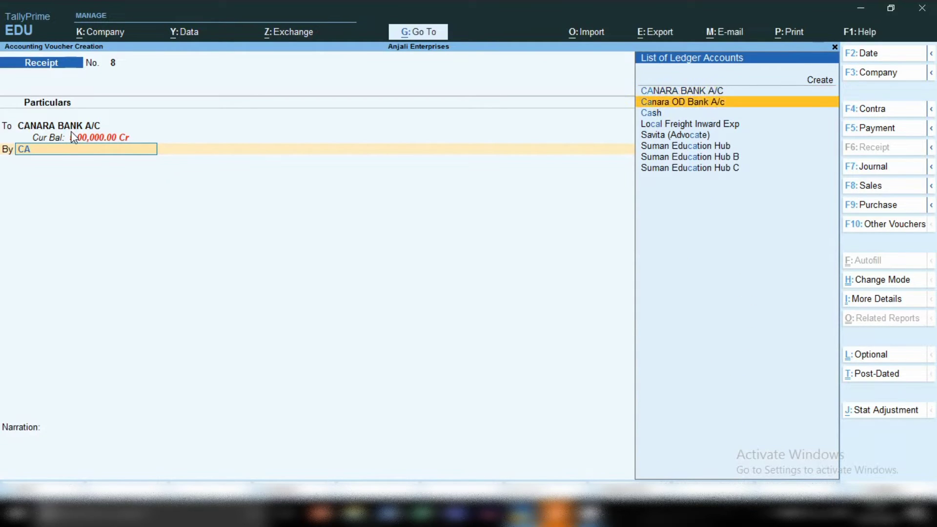
pyautogui.press('Return')
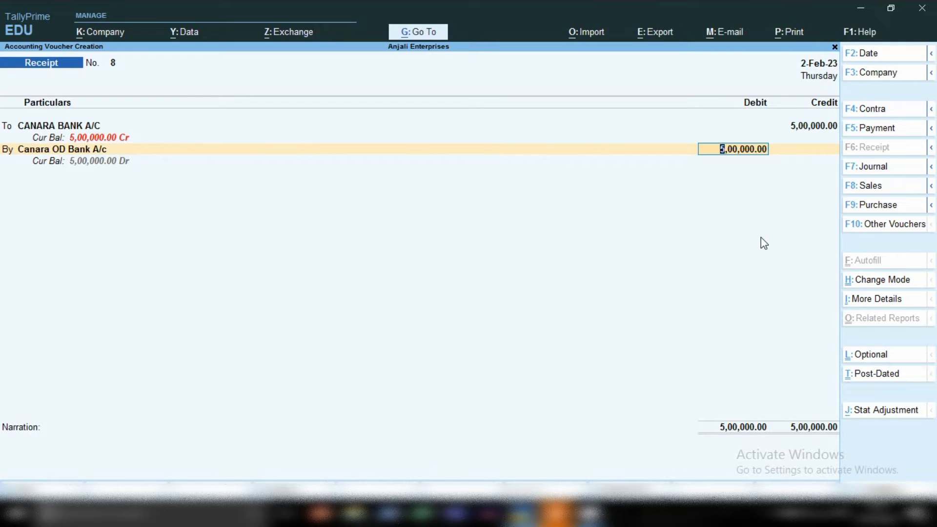
pyautogui.write('485000')
pyautogui.press('Return')
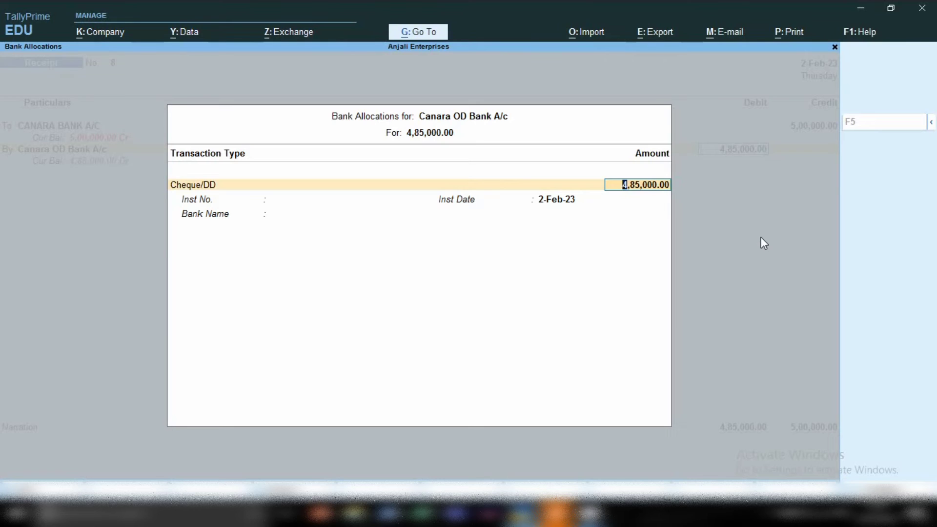
pyautogui.press('Return')
pyautogui.press('Return')
pyautogui.press('Return')
pyautogui.press('Return')
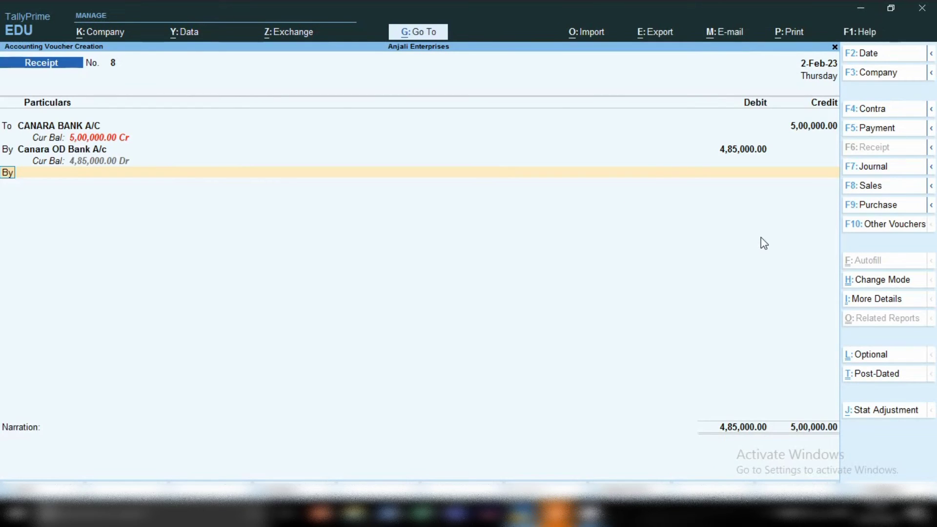
# Add the Processing Charges ledger as the next debit line of the receipt voucher
pyautogui.press('Return')
pyautogui.write('PRO')
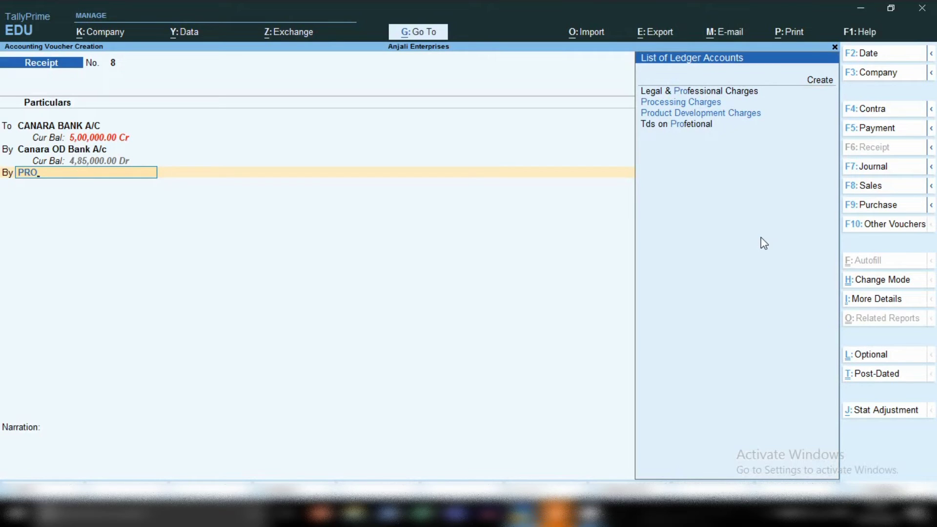
pyautogui.press('Down')
pyautogui.press('Return')
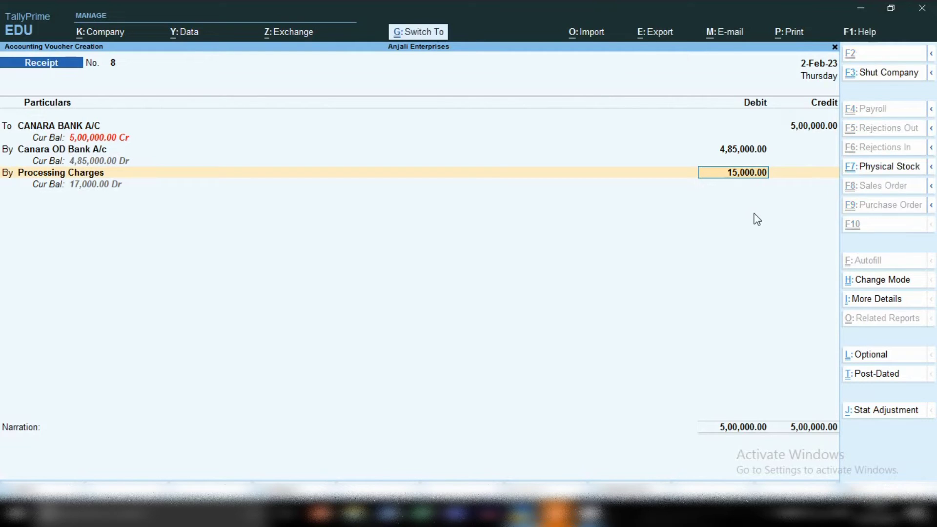
# Calculate the GST on the processing charges as 15000*18/100 and halve it with 2700/2 in the built-in calculator
pyautogui.hotkey('ctrl', 'n')
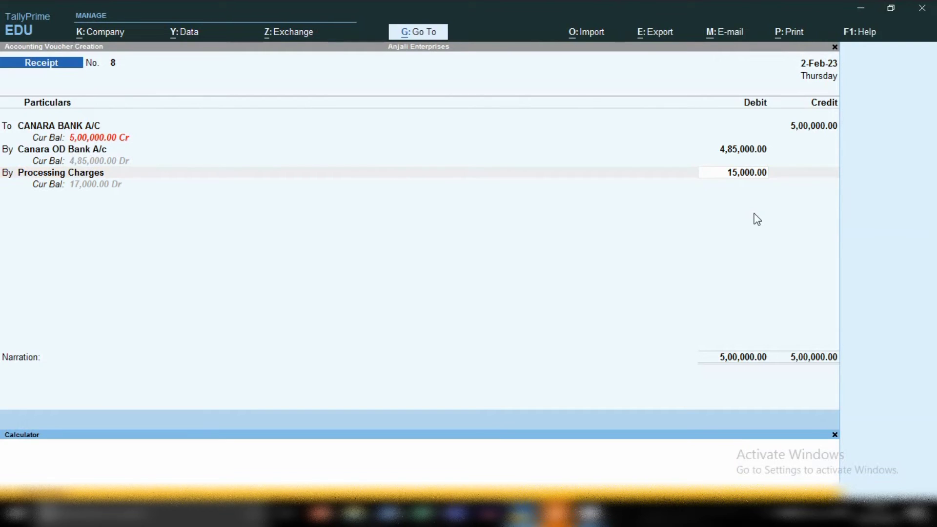
pyautogui.press('Return')
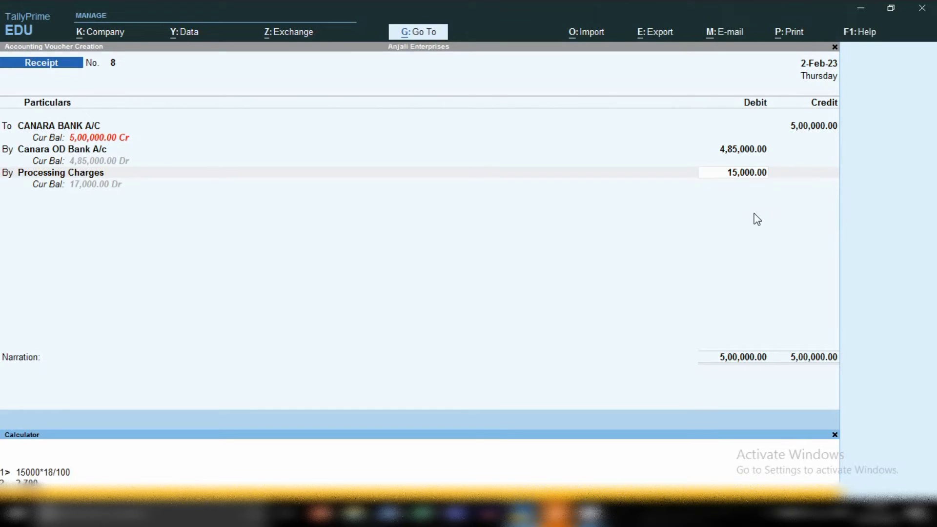
pyautogui.write('2700/2')
pyautogui.press('Return')
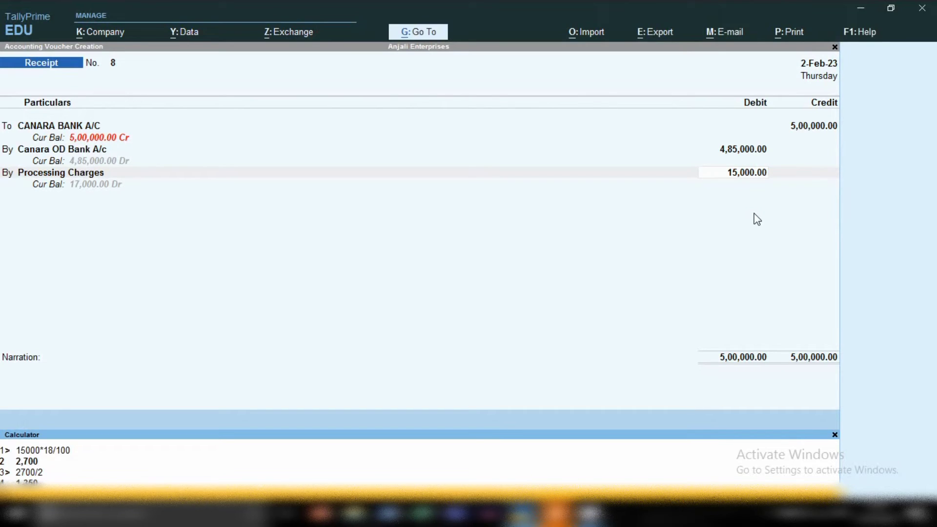
pyautogui.click(835, 435)
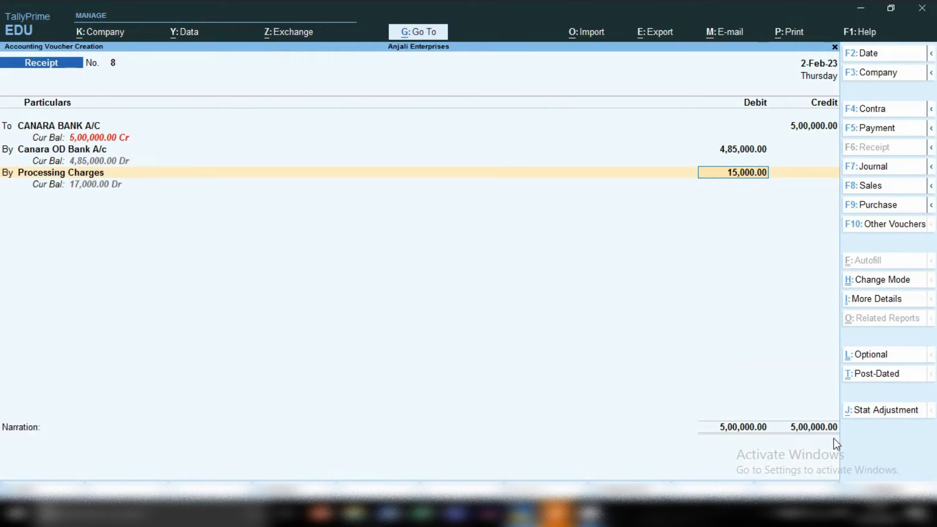
# Calculate 15000-2700 in the built-in calculator and set the Processing Charges debit to 12,300
pyautogui.hotkey('ctrl', 'n')
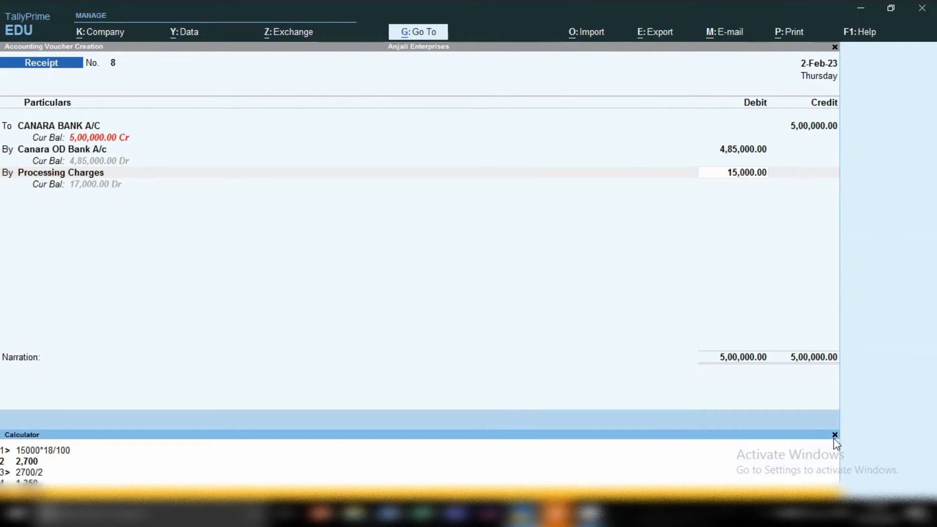
pyautogui.write('15000-2700')
pyautogui.press('Return')
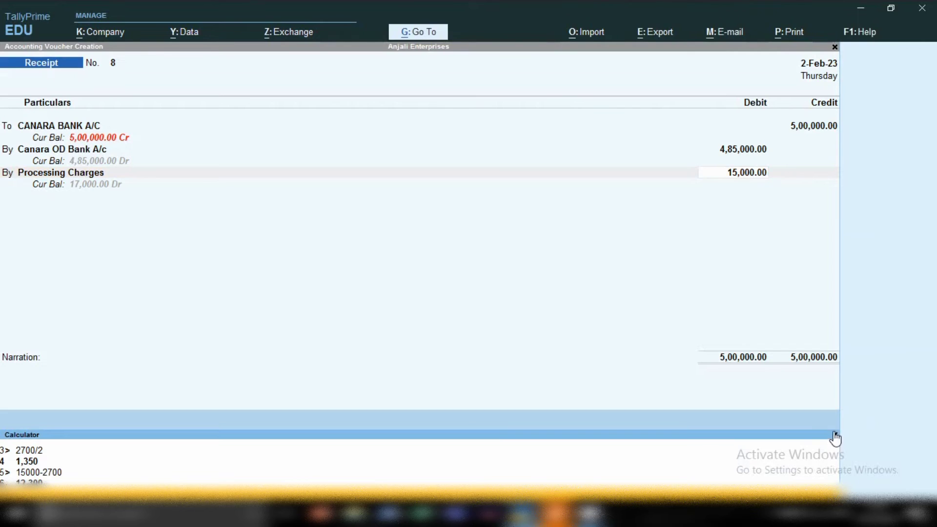
pyautogui.click(836, 435)
pyautogui.write('12')
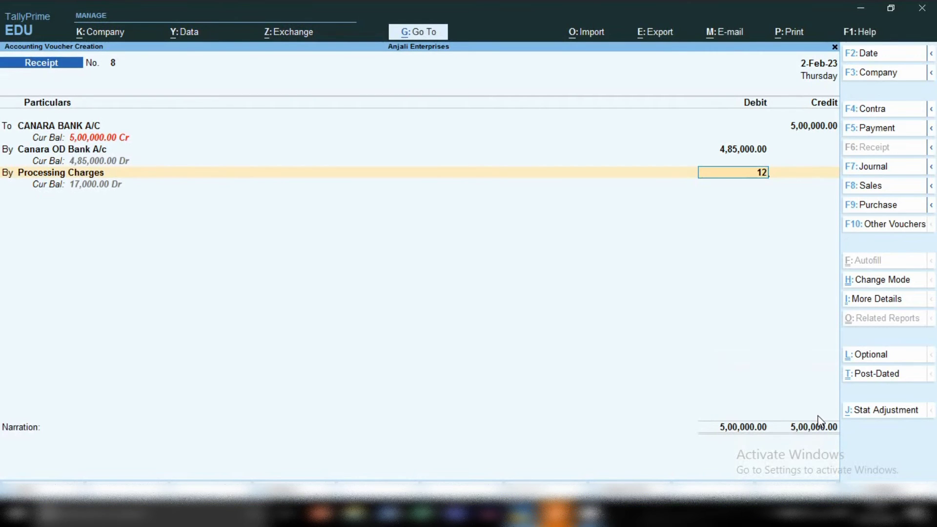
pyautogui.write('300')
pyautogui.press('Return')
pyautogui.press('Return')
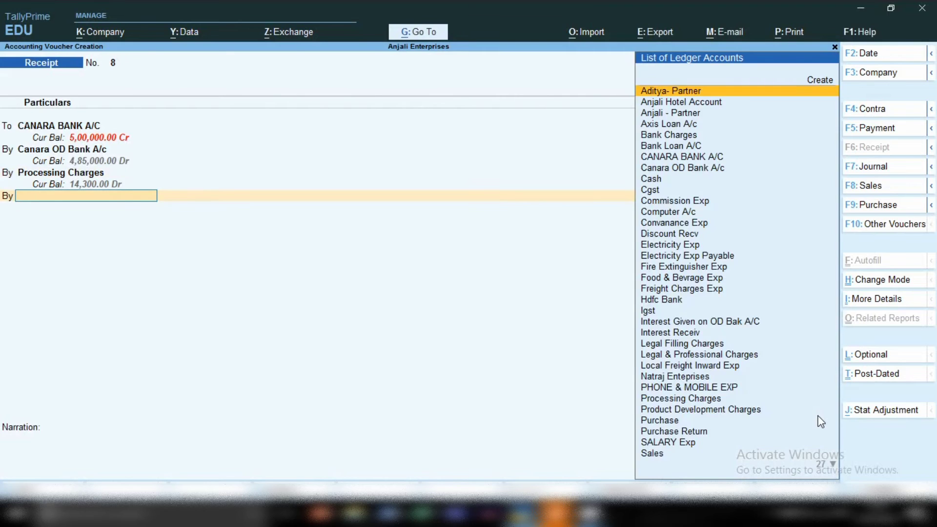
# Add the Cgst ledger as a debit line of 1,350 in the receipt voucher
pyautogui.write('CGS')
pyautogui.press('Return')
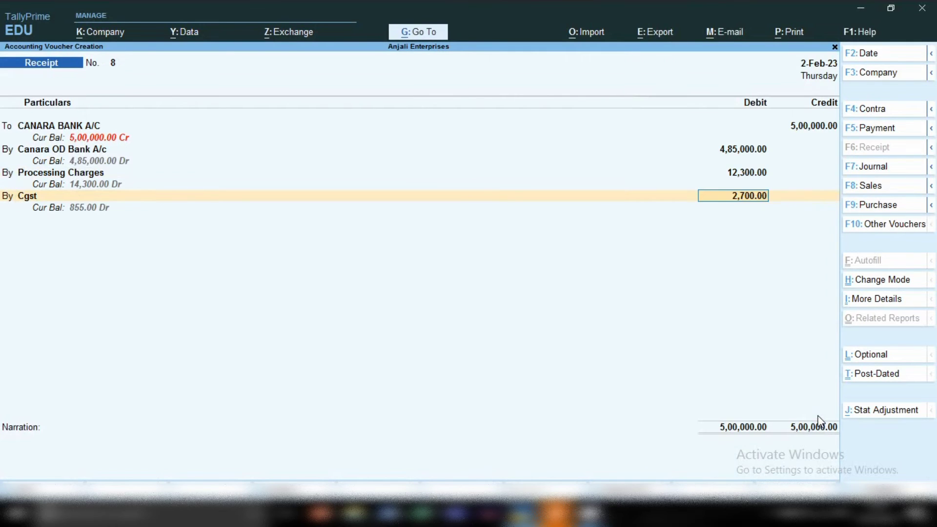
pyautogui.write('1350')
pyautogui.press('Return')
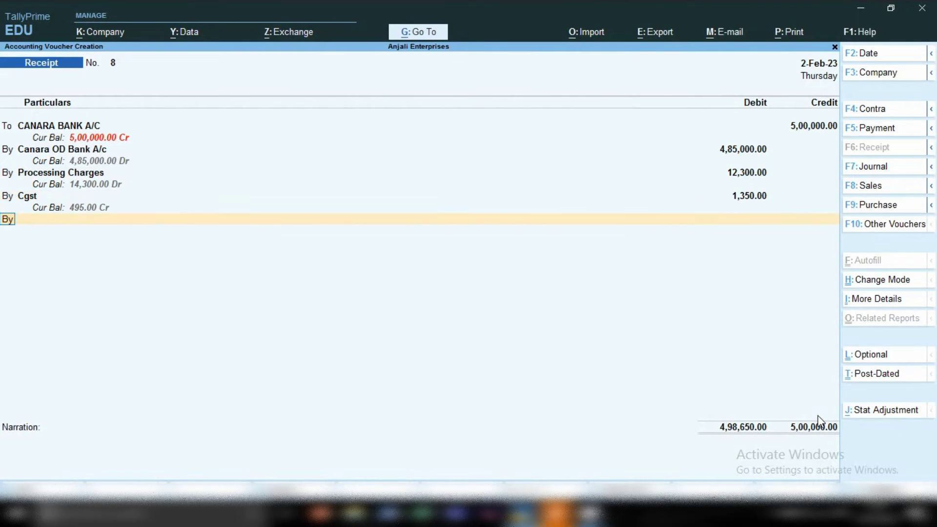
# Debit the Sgst ledger with 1,350 and save the receipt voucher with the narration blank
pyautogui.write('SGS')
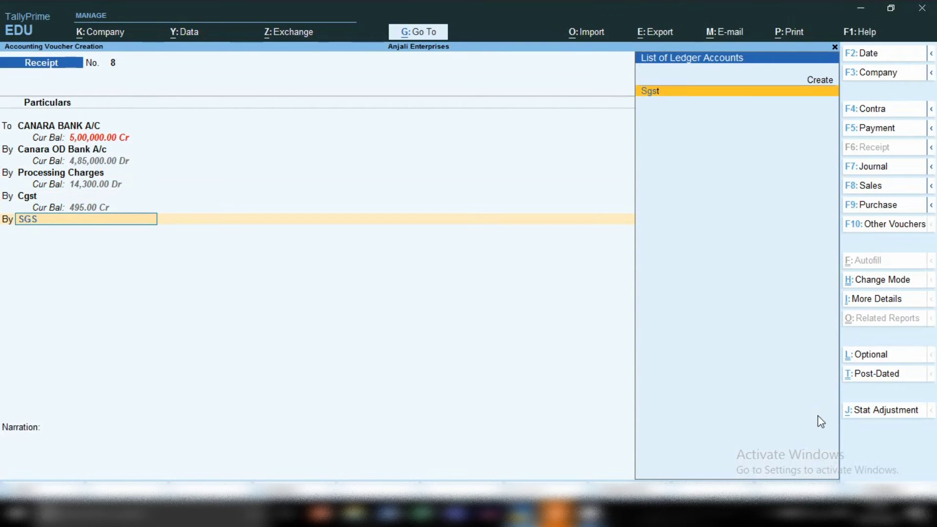
pyautogui.press('Return')
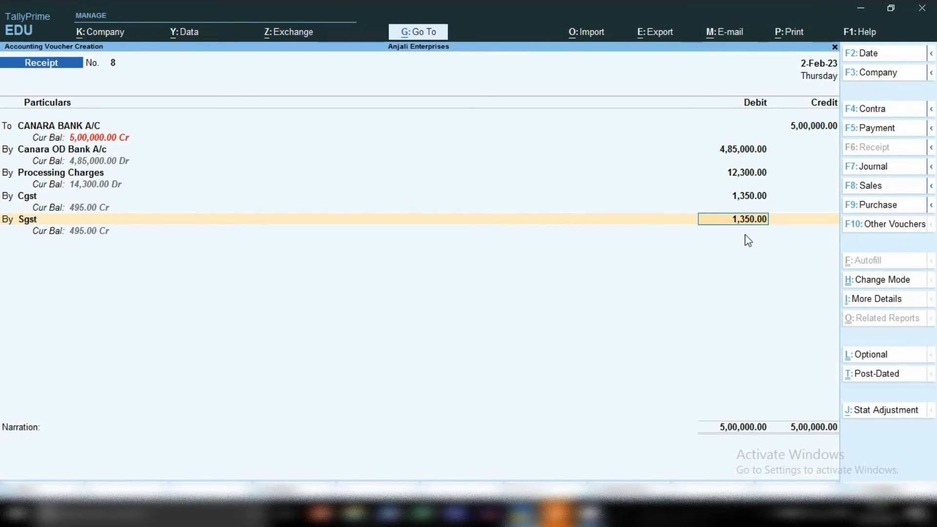
pyautogui.press('Return')
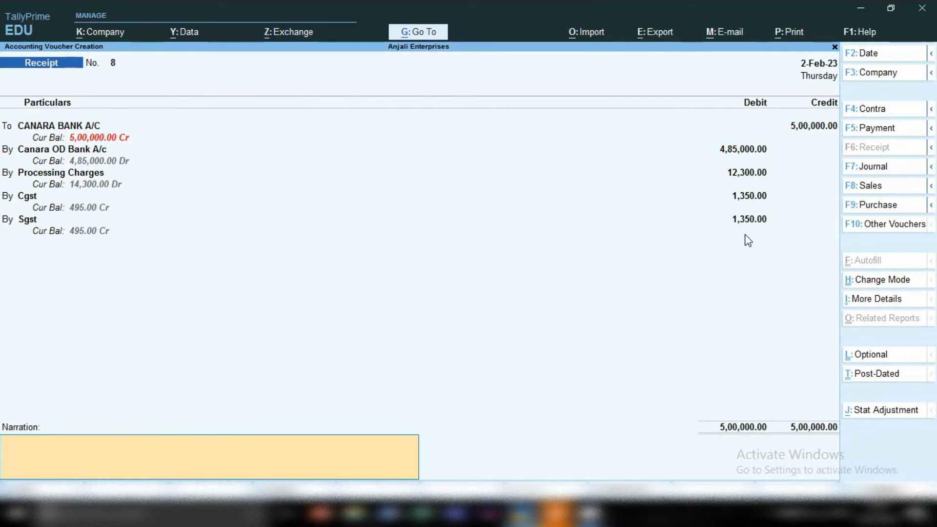
pyautogui.press('ctrl')
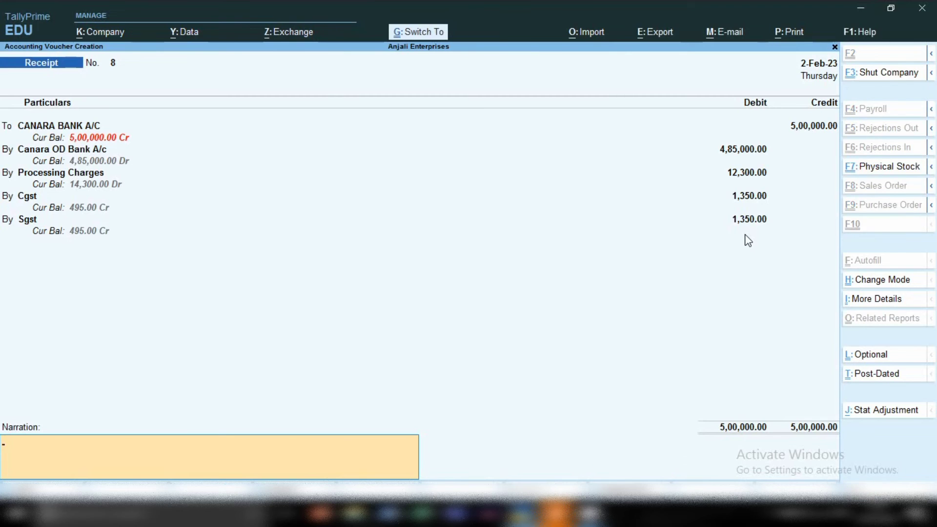
pyautogui.hotkey('ctrl', 'a')
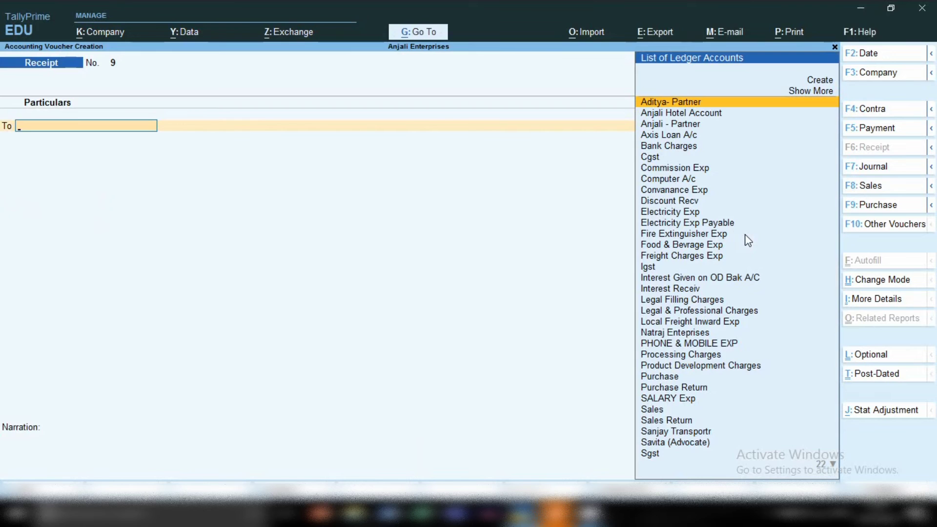
# Open the Balance Sheet report and drill down into its Current Assets group
pyautogui.click(424, 36)
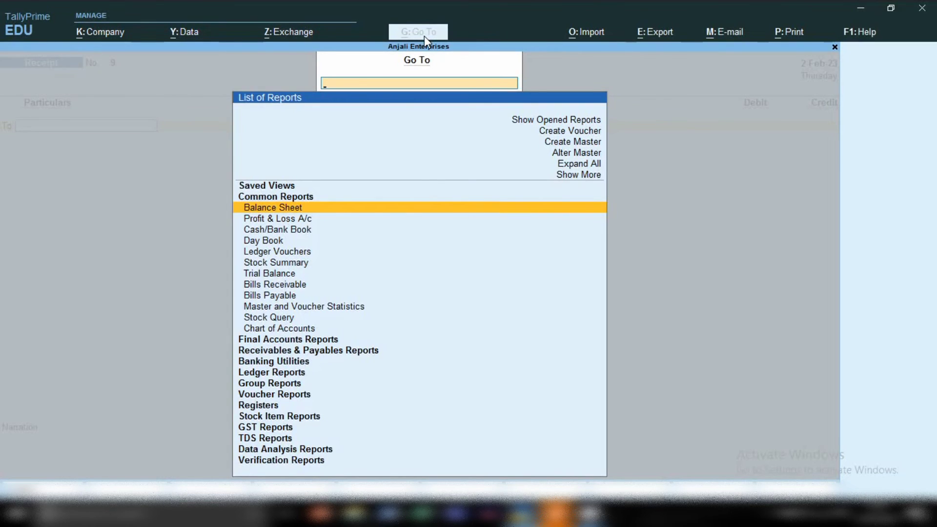
pyautogui.press('Return')
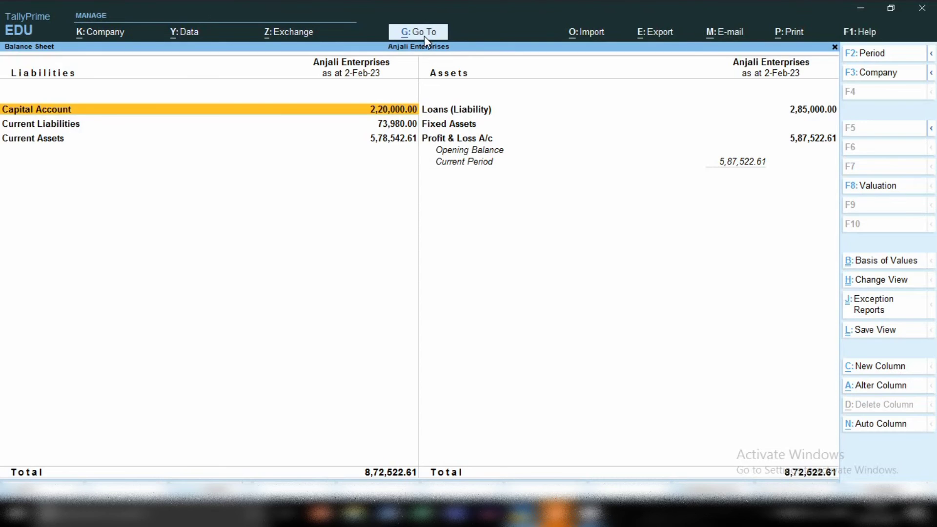
pyautogui.press('Right')
pyautogui.press('Left')
pyautogui.press('Down')
pyautogui.press('Down')
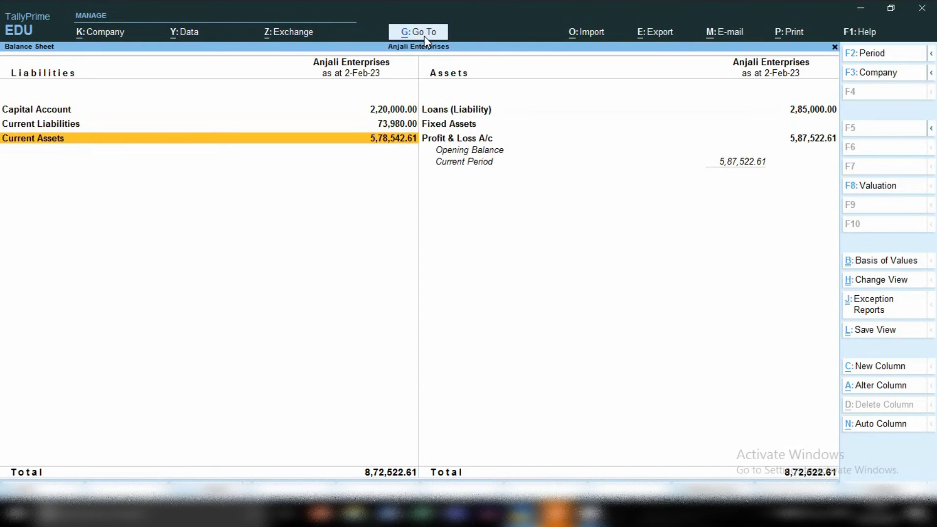
pyautogui.press('Return')
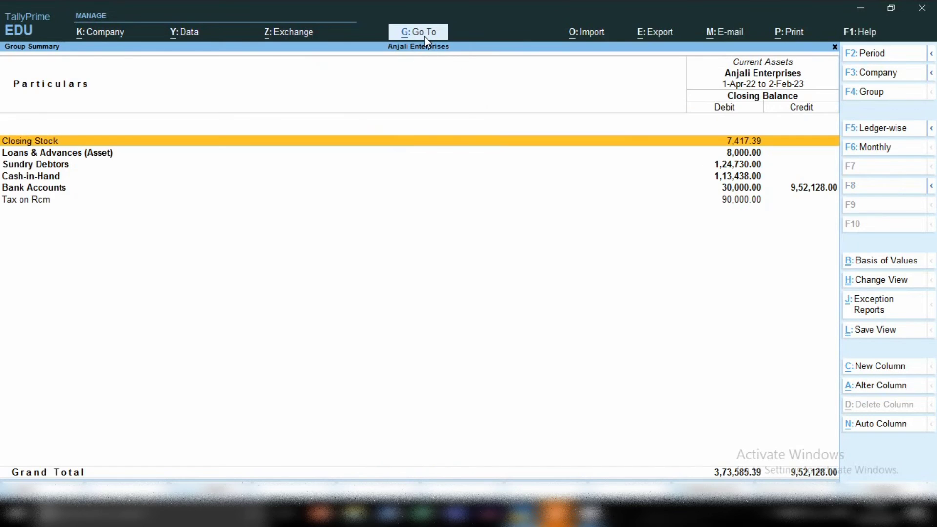
# Examine the CANARA BANK A/C balance within the Bank Accounts group, and return to the Balance Sheet
pyautogui.press('Down')
pyautogui.press('Down')
pyautogui.press('Down')
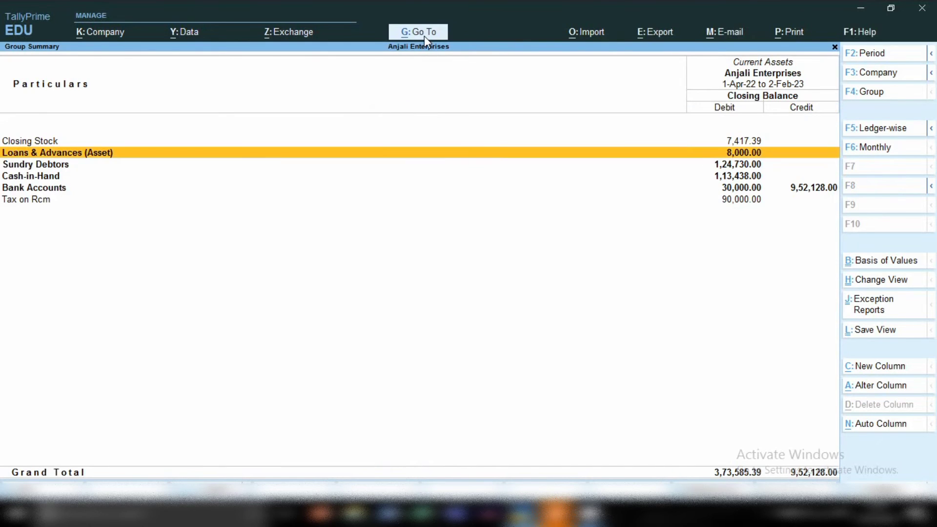
pyautogui.press('Down')
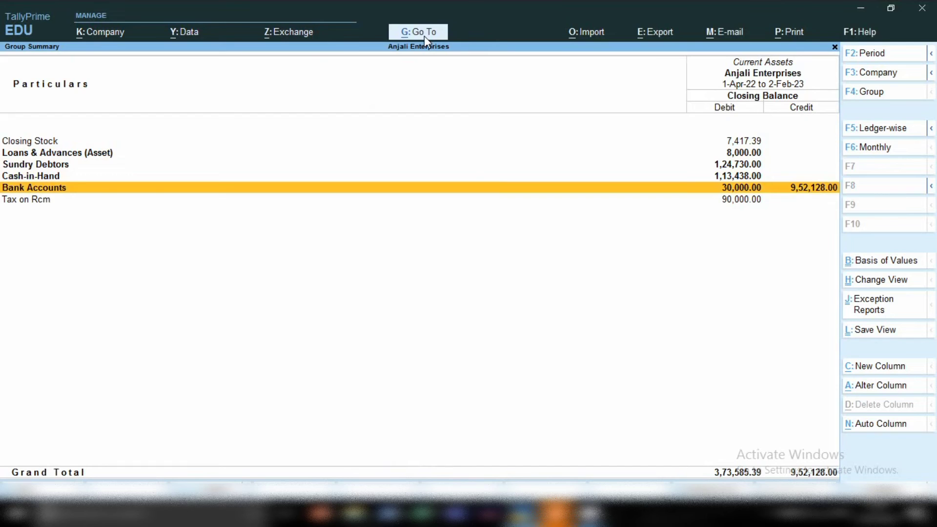
pyautogui.press('Return')
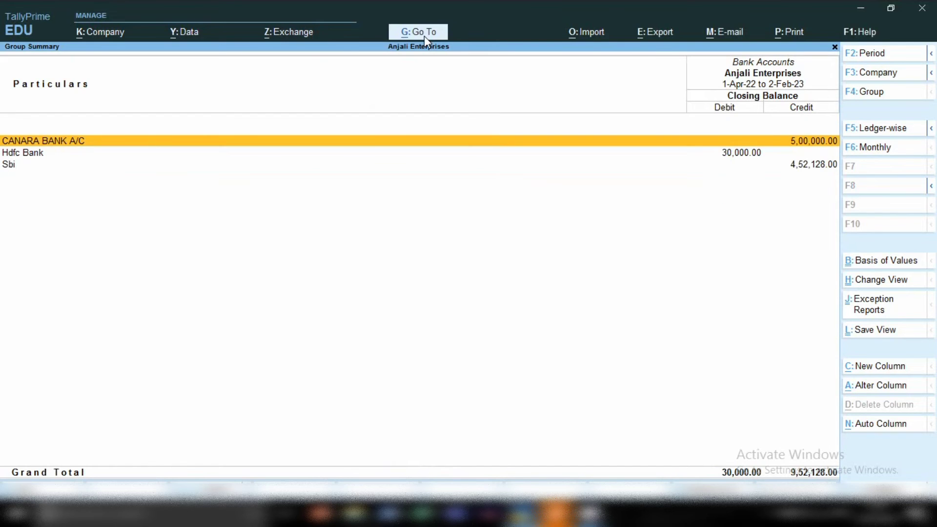
pyautogui.press('space')
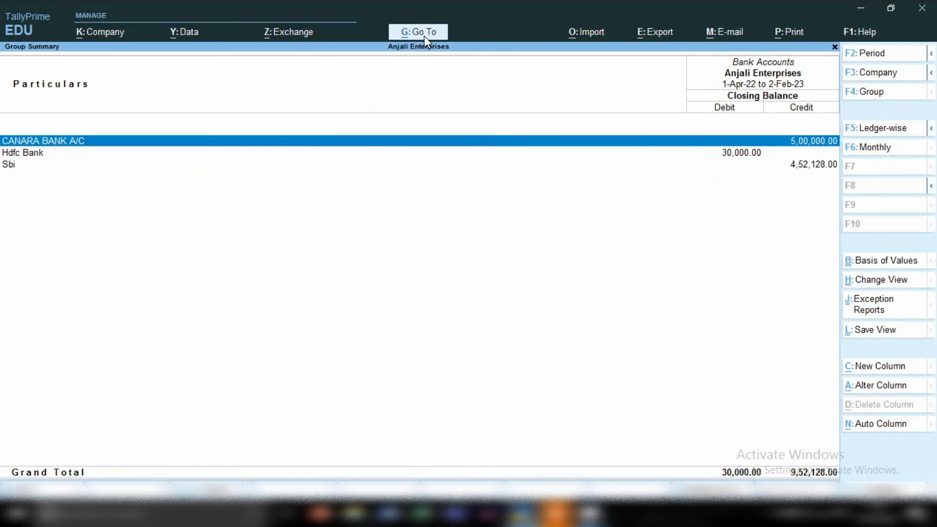
pyautogui.press('space')
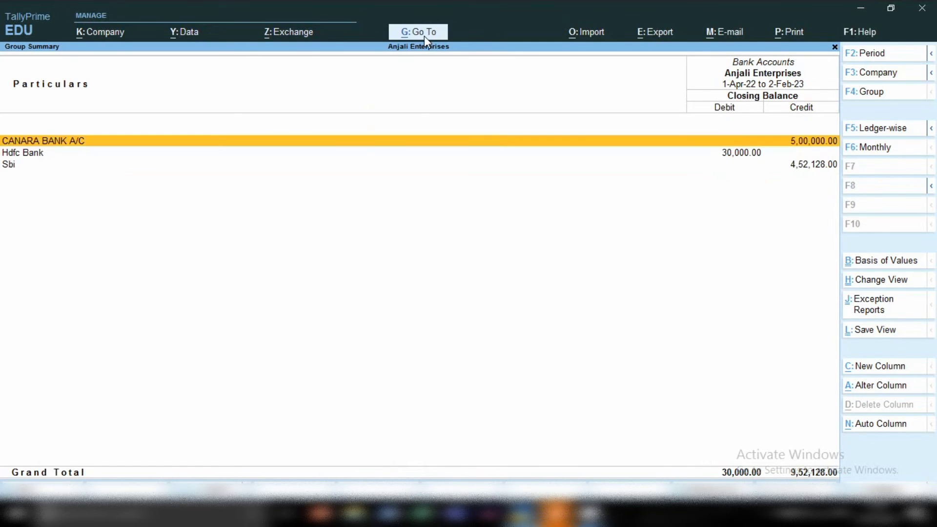
pyautogui.press('Escape')
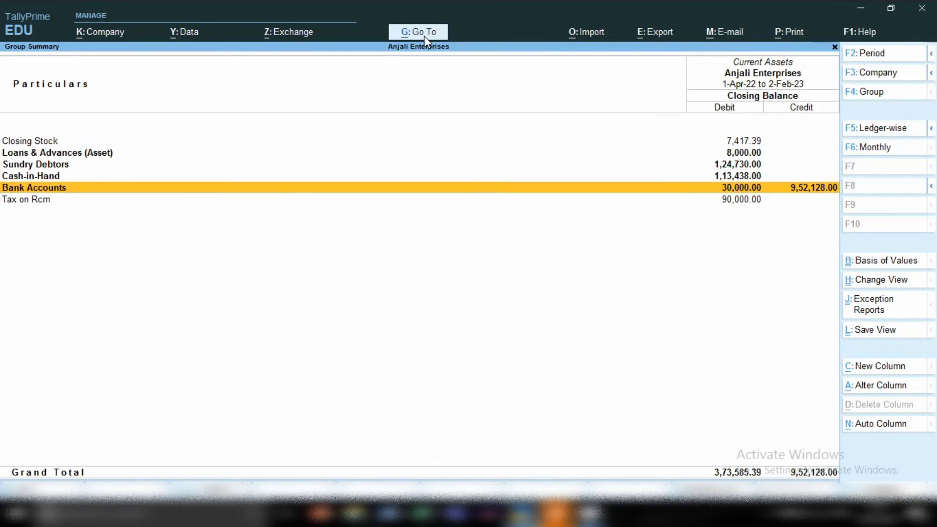
pyautogui.press('Escape')
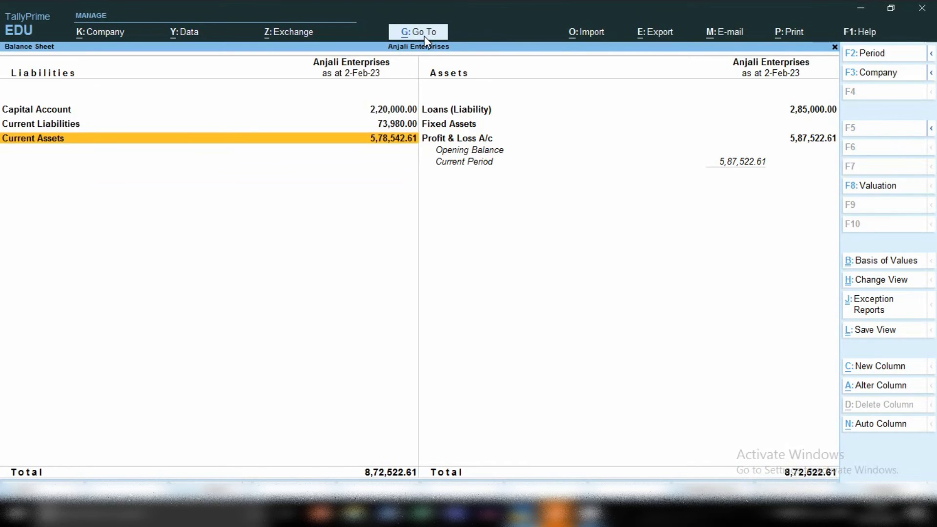
# Examine the Current Liabilities group for its ledger groups and return to the Balance Sheet
pyautogui.press('Right')
pyautogui.press('Up')
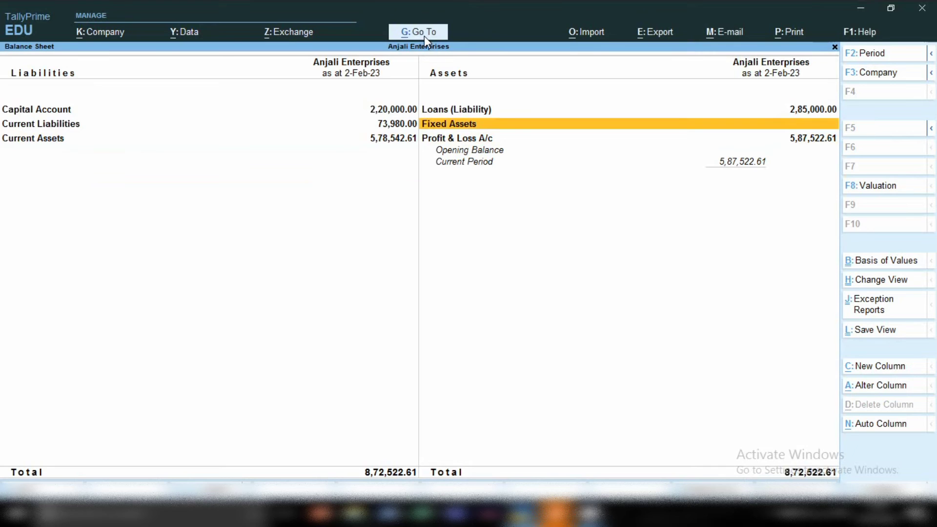
pyautogui.press('Left')
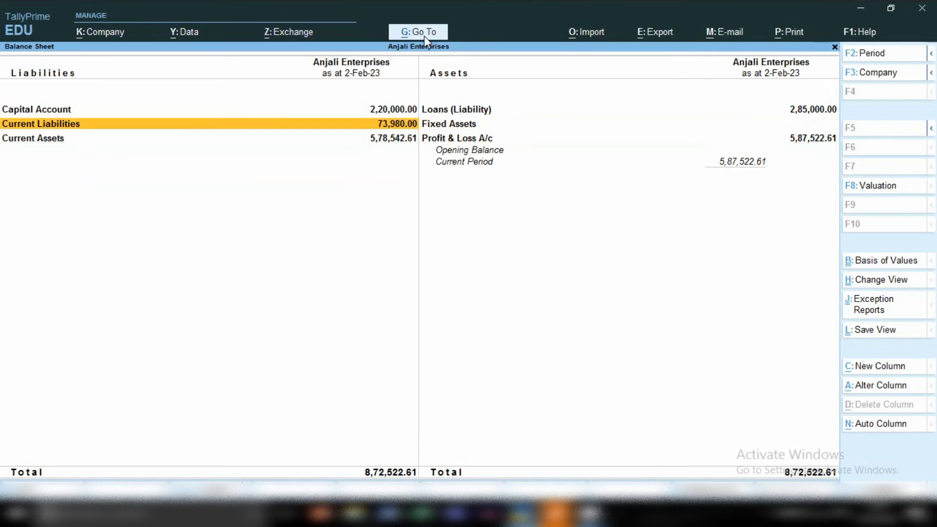
pyautogui.press('Return')
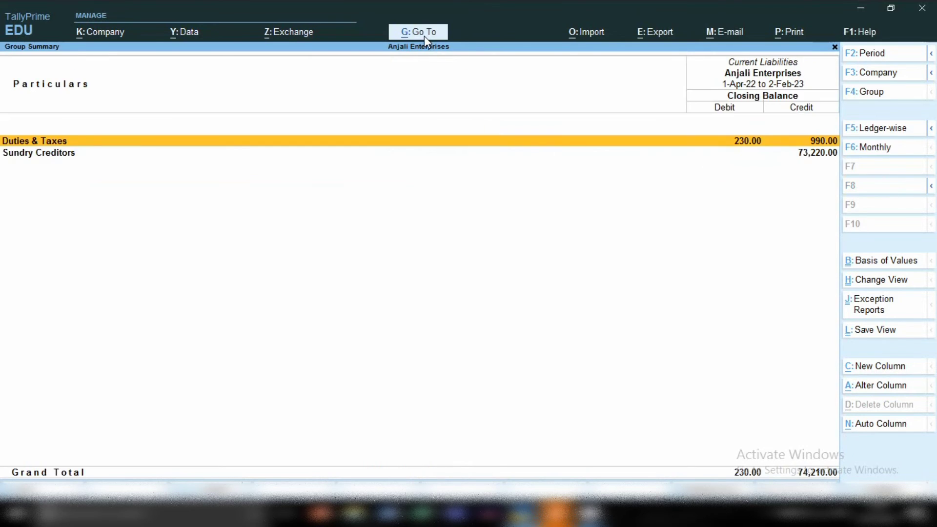
pyautogui.press('Escape')
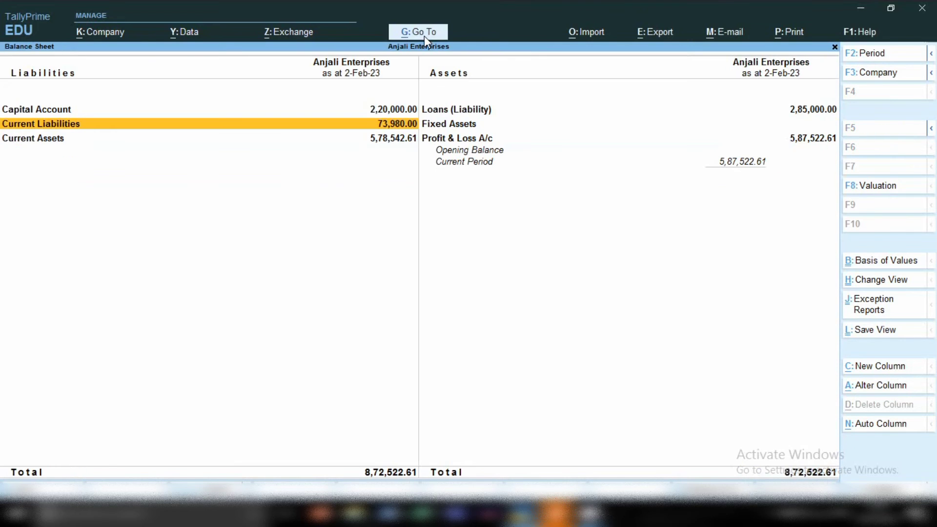
# Review the Fixed Assets, Loans (Liability) and Profit & Loss A/c lines of the Balance Sheet
pyautogui.press('Right')
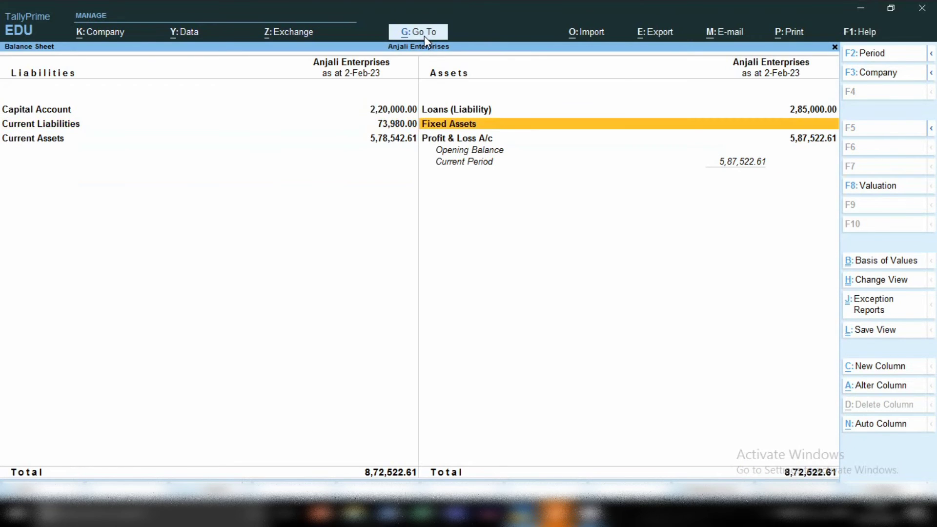
pyautogui.press('Up')
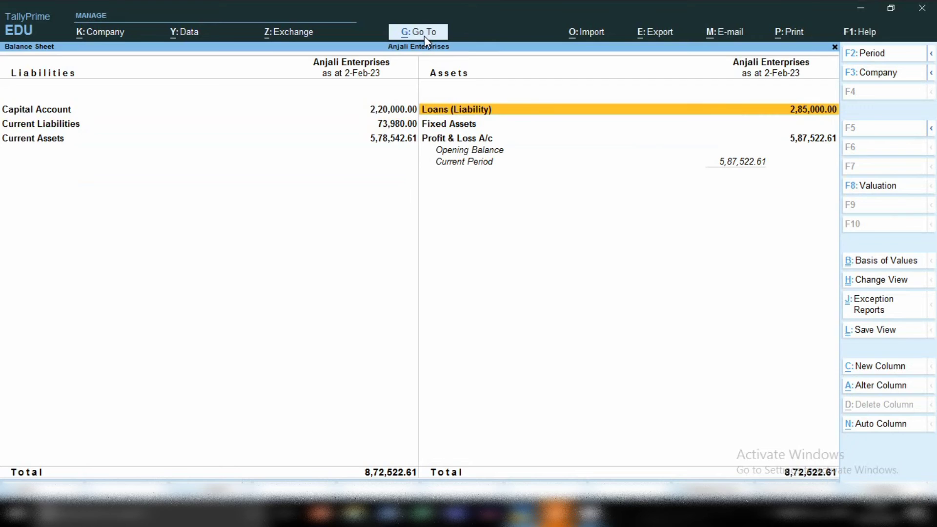
pyautogui.press('Down')
pyautogui.press('Down')
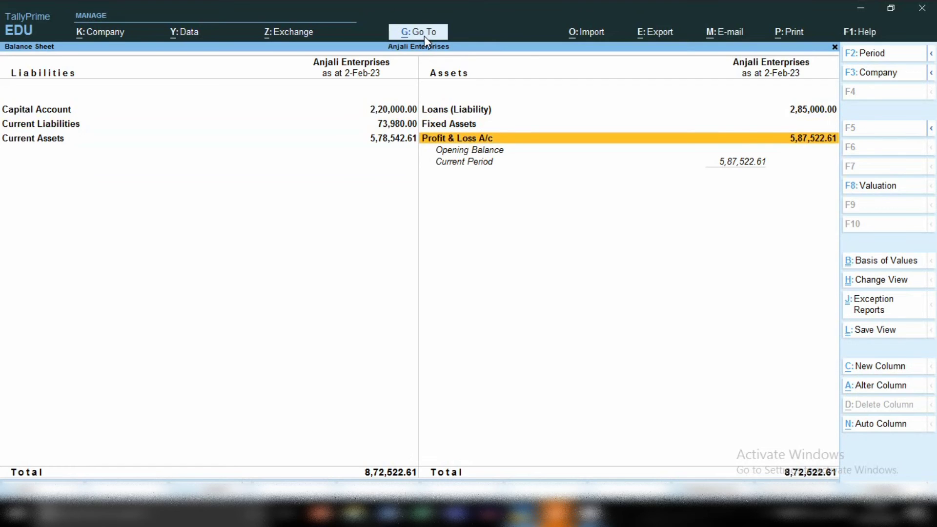
# Open Profit & Loss A/c from the Balance Sheet, examine its Indirect Expenses ledgers, and return to Profit & Loss A/c
pyautogui.press('Return')
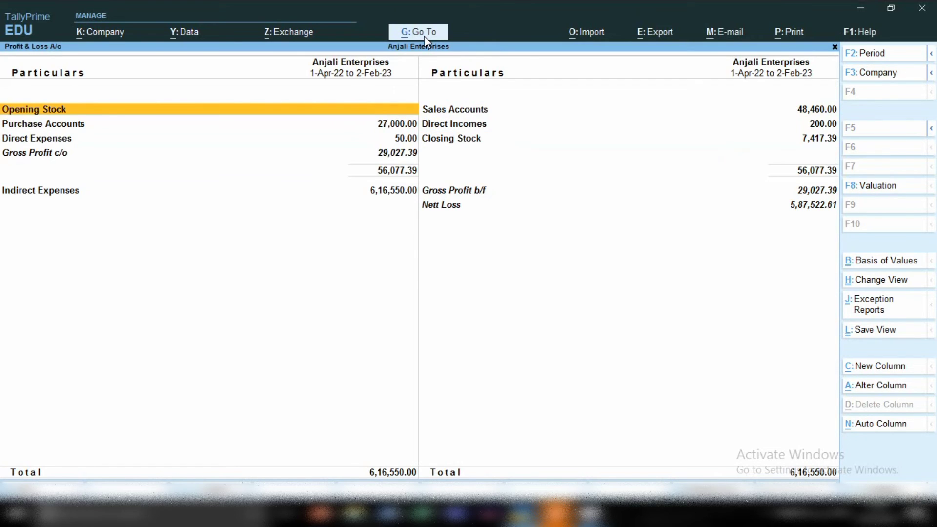
pyautogui.press('Down')
pyautogui.press('Down')
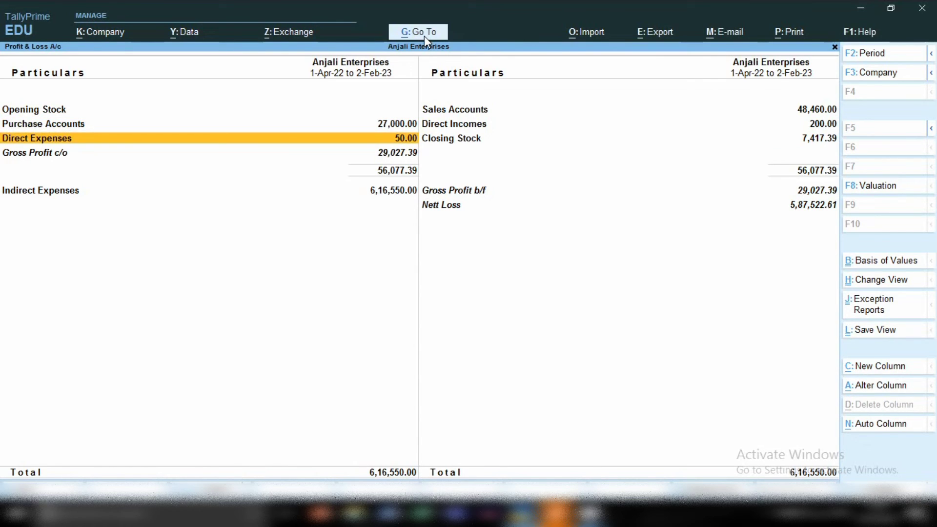
pyautogui.press('Down')
pyautogui.press('Down')
pyautogui.press('Return')
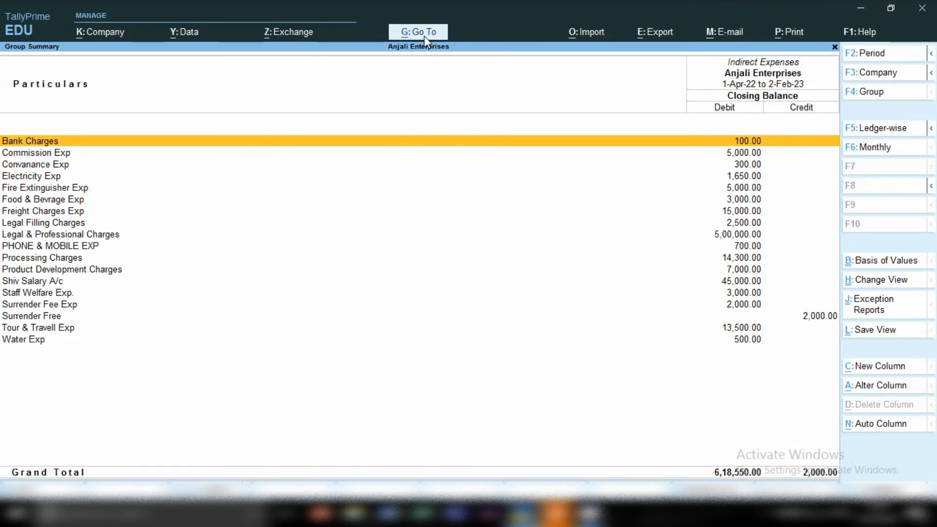
pyautogui.press('Escape')
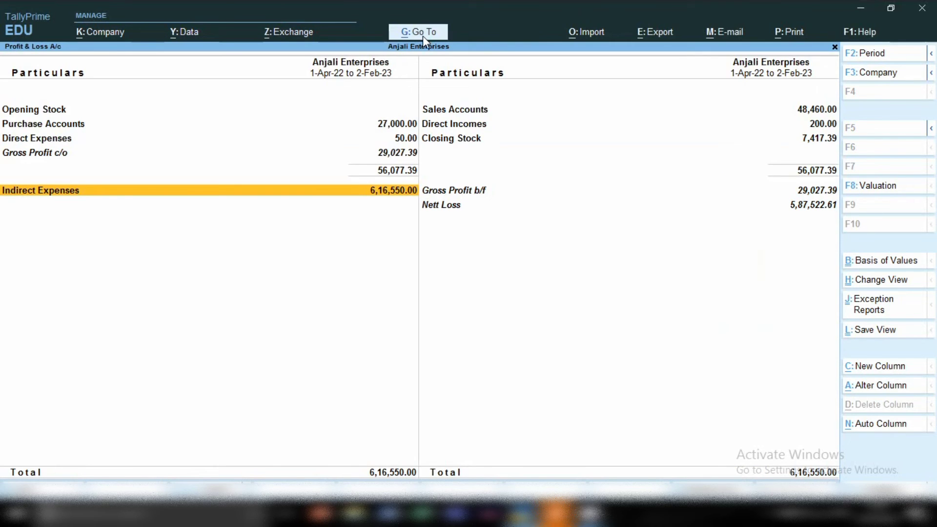
# Open the Ledger Vouchers report for the Canara OD Bank A/c ledger
pyautogui.click(420, 36)
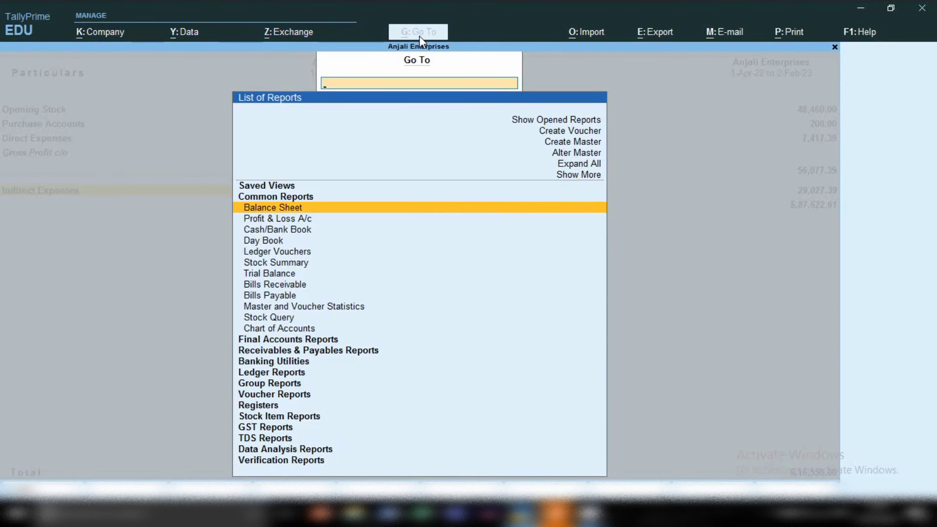
pyautogui.press('Down')
pyautogui.press('Down')
pyautogui.press('Down')
pyautogui.press('Down')
pyautogui.press('Down')
pyautogui.press('Down')
pyautogui.press('Down')
pyautogui.press('Down')
pyautogui.press('Down')
pyautogui.press('Down')
pyautogui.press('Down')
pyautogui.press('Down')
pyautogui.press('Down')
pyautogui.press('Down')
pyautogui.press('Down')
pyautogui.press('Down')
pyautogui.press('Down')
pyautogui.press('Down')
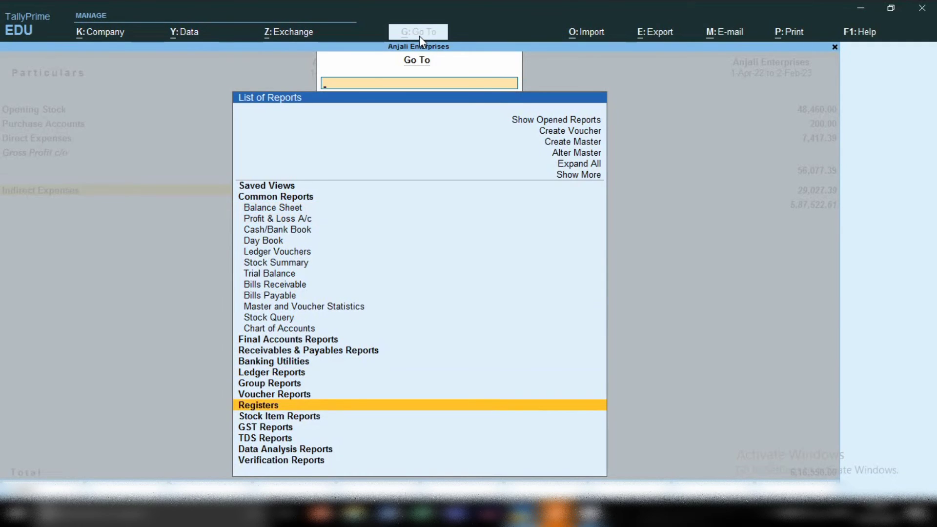
pyautogui.press('Up')
pyautogui.press('Up')
pyautogui.press('Up')
pyautogui.press('Return')
pyautogui.press('Return')
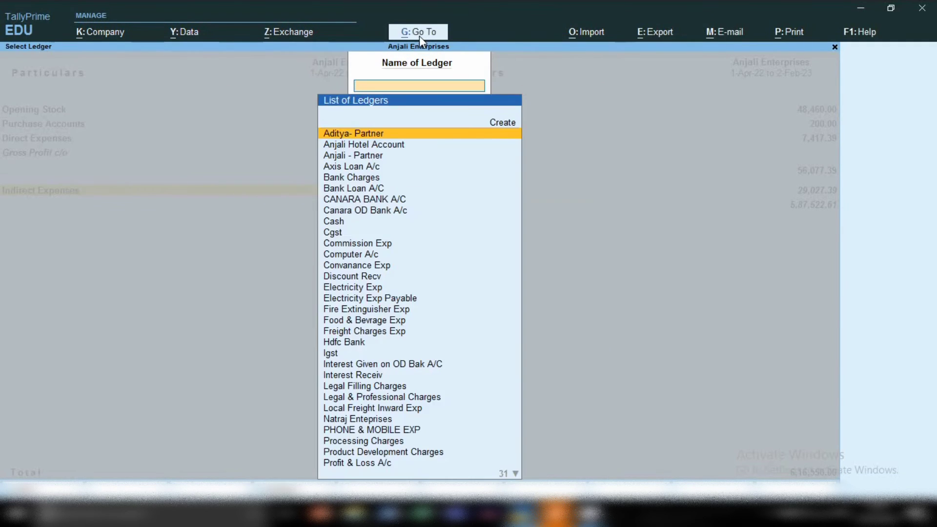
pyautogui.write('CANA')
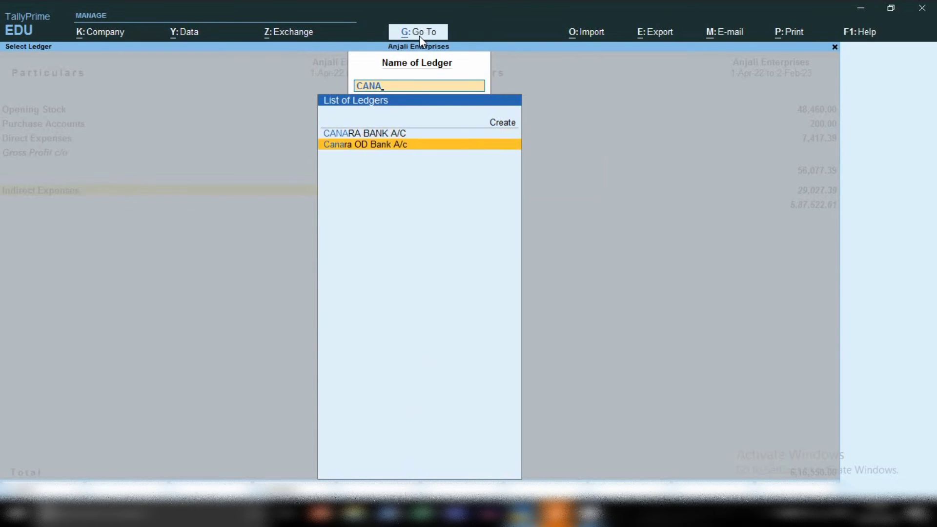
pyautogui.press('Return')
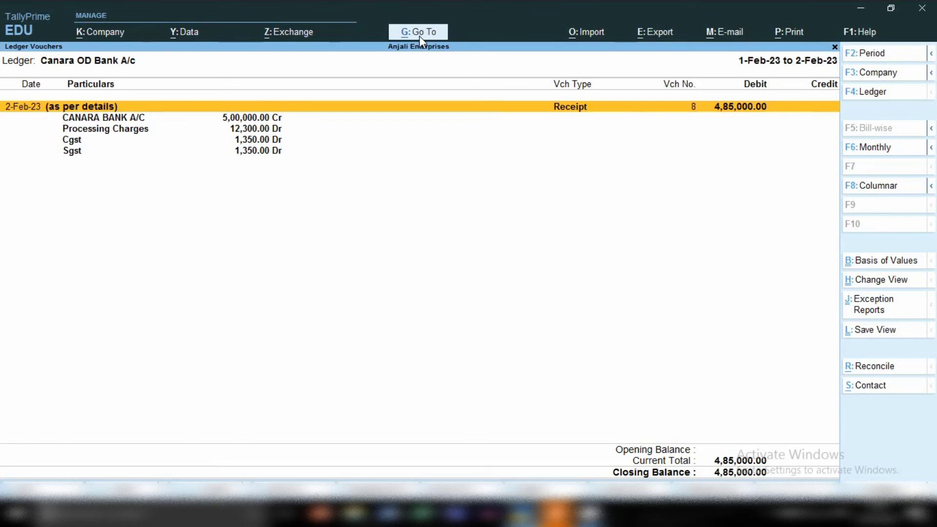
# Inspect the Canara OD Bank A/c ledger master from the 2-Feb-23 receipt, quit without saving, and return to the Balance Sheet
pyautogui.press('Return')
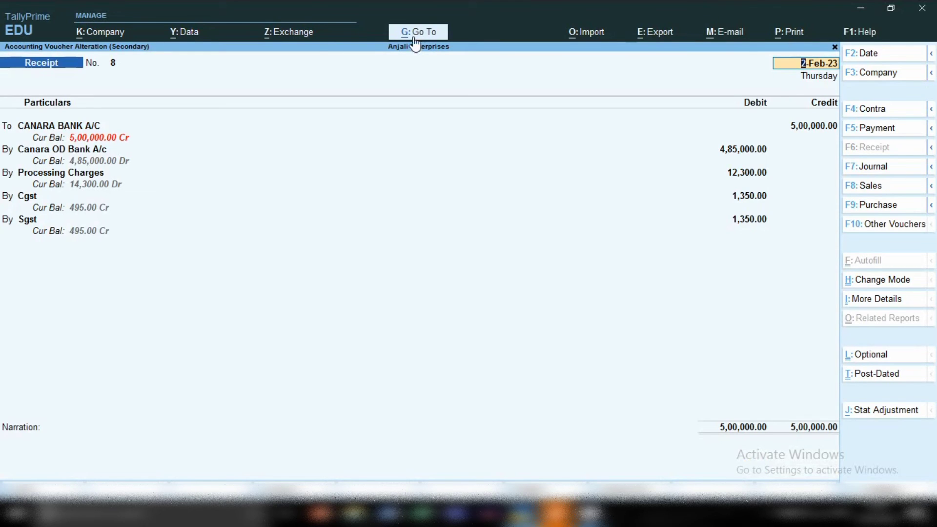
pyautogui.click(71, 148)
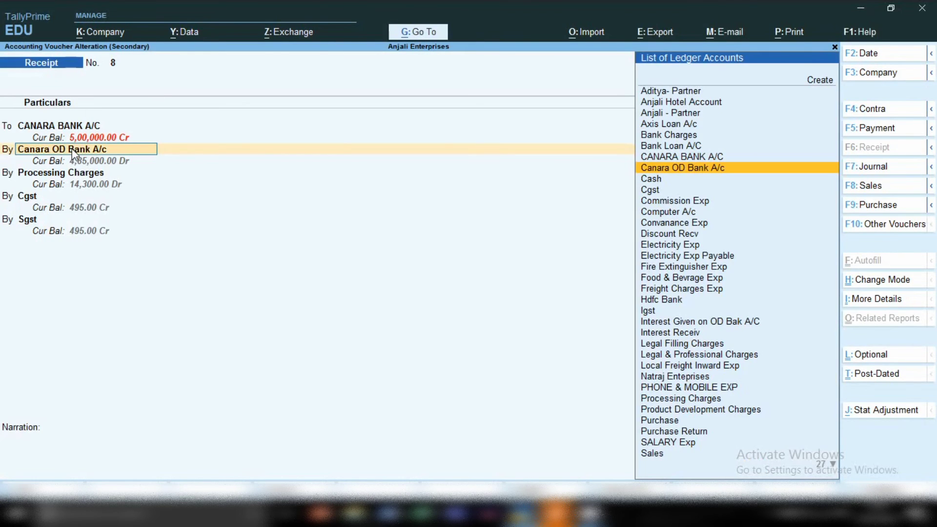
pyautogui.hotkey('ctrl', 'Return')
pyautogui.press('BackSpace')
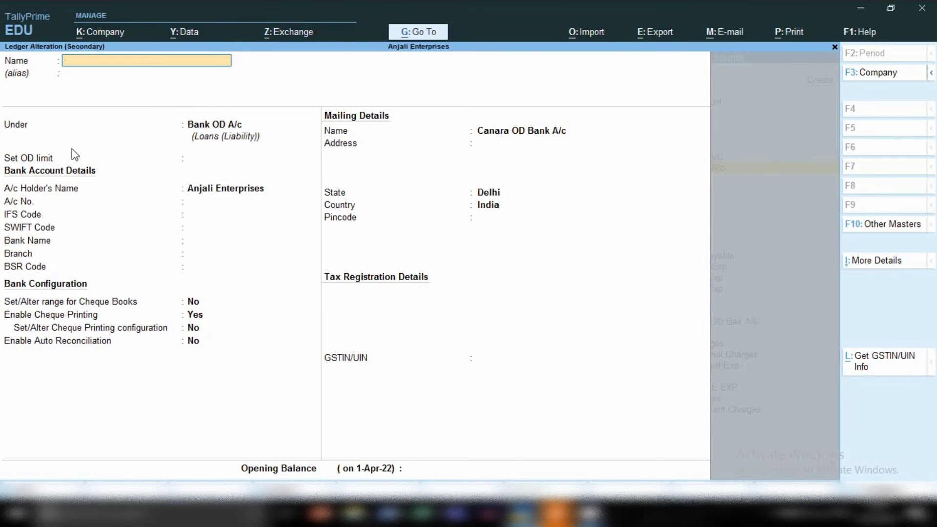
pyautogui.press('Escape')
pyautogui.press('y')
pyautogui.press('Escape')
pyautogui.press('y')
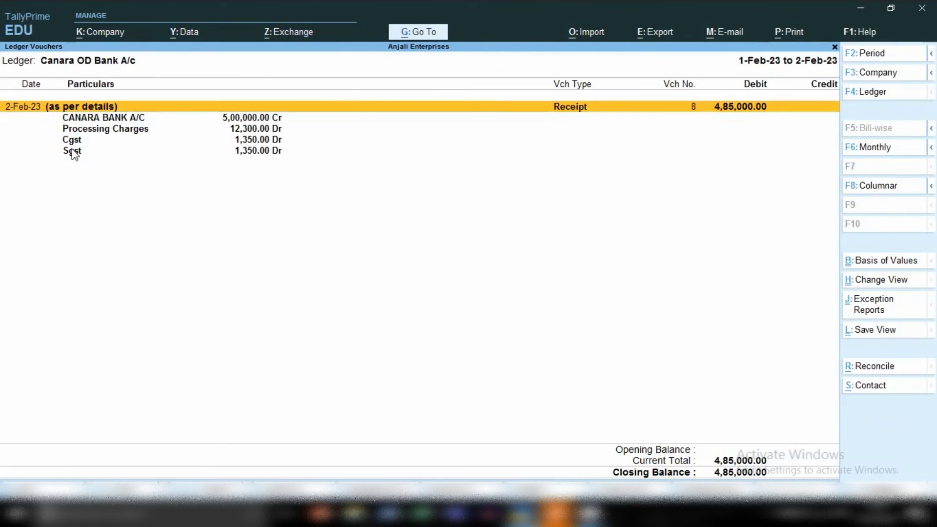
pyautogui.press('Escape')
pyautogui.press('BackSpace')
pyautogui.press('Escape')
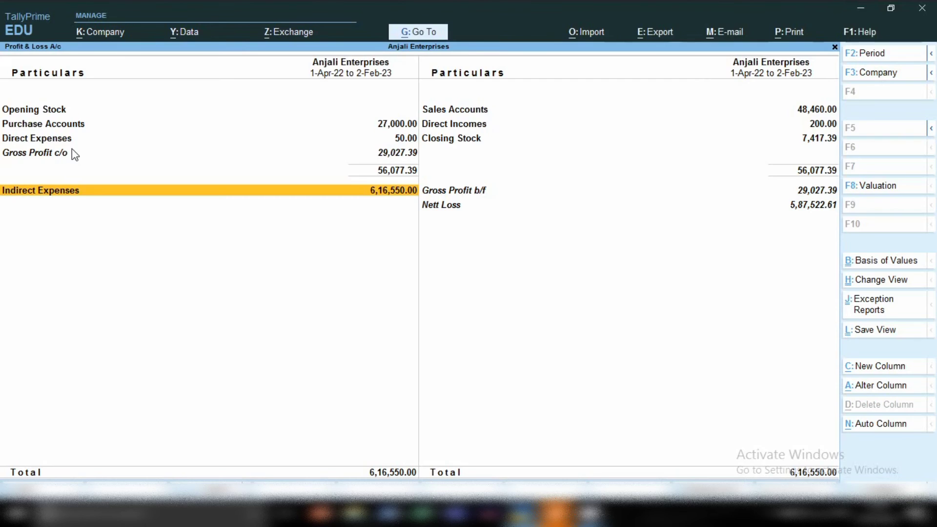
pyautogui.press('Escape')
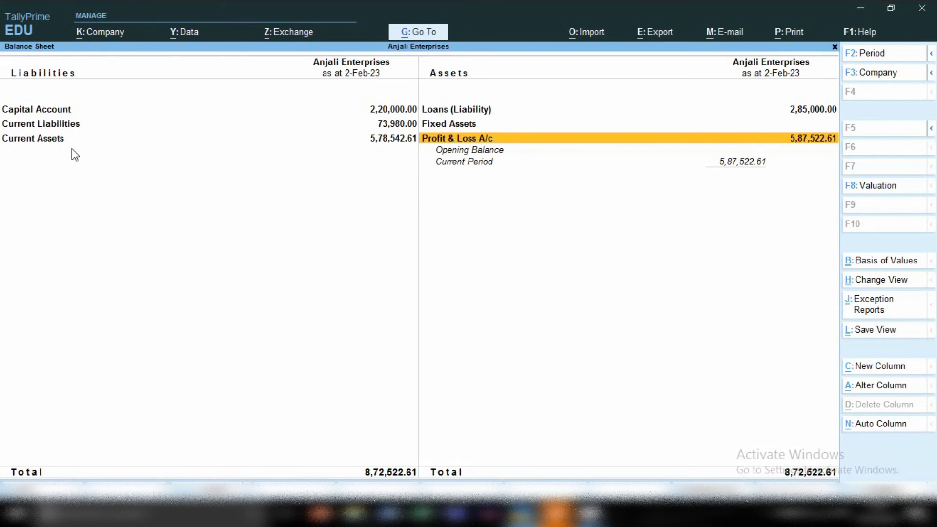
# Examine the Bank OD A/c group within Loans (Liability) and return to the Balance Sheet
pyautogui.press('Up')
pyautogui.press('Up')
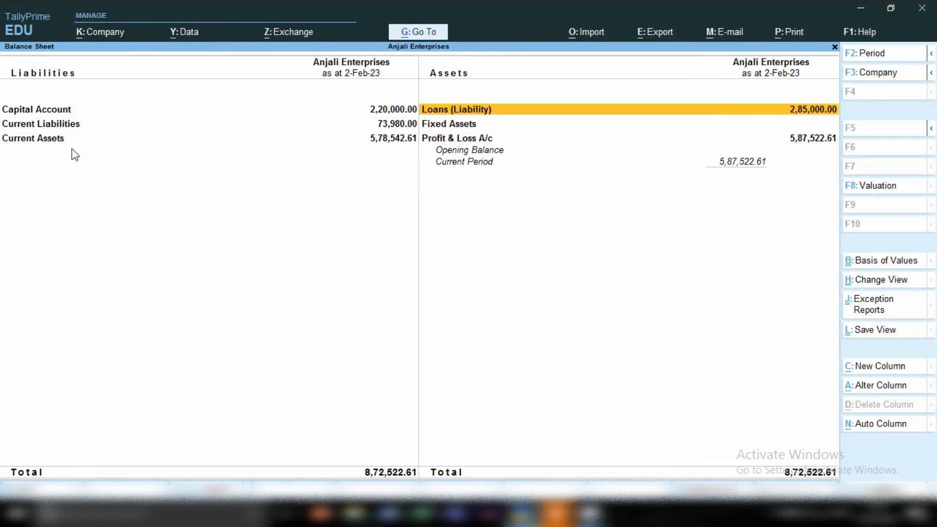
pyautogui.press('Return')
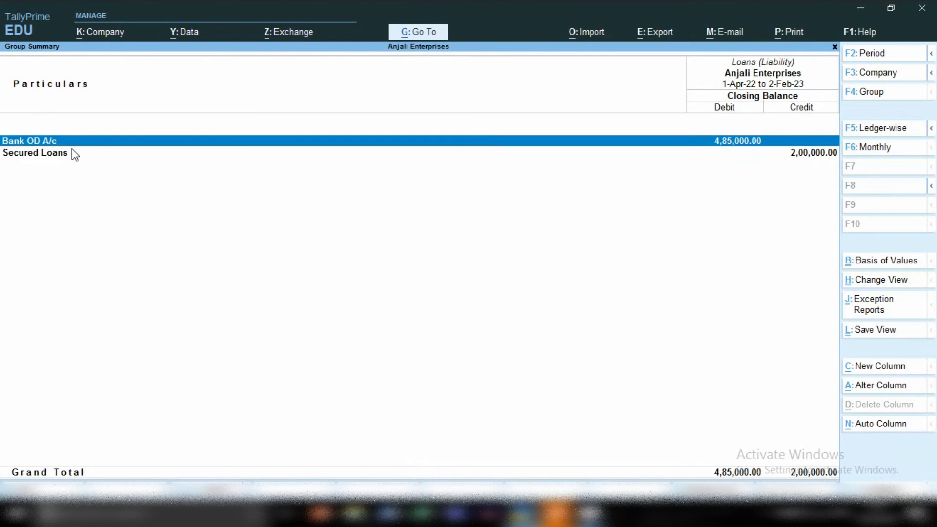
pyautogui.press('Return')
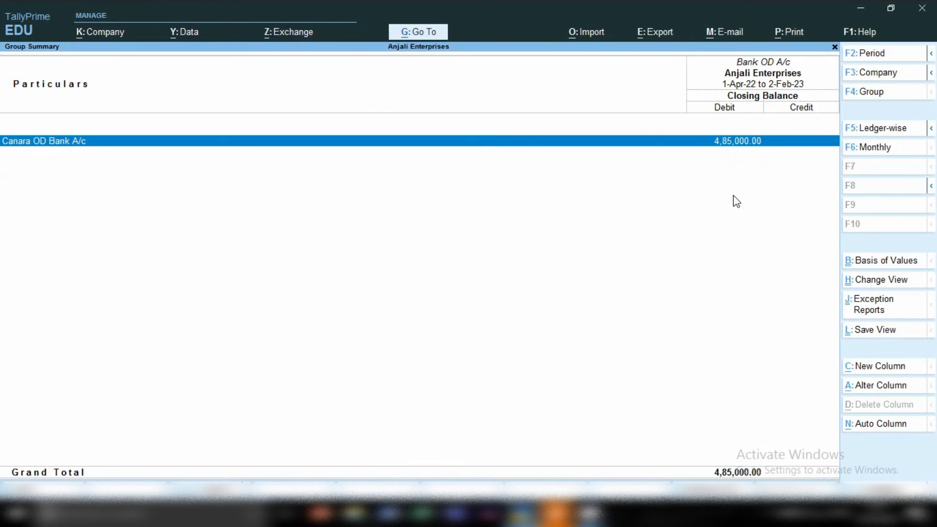
pyautogui.press('Escape')
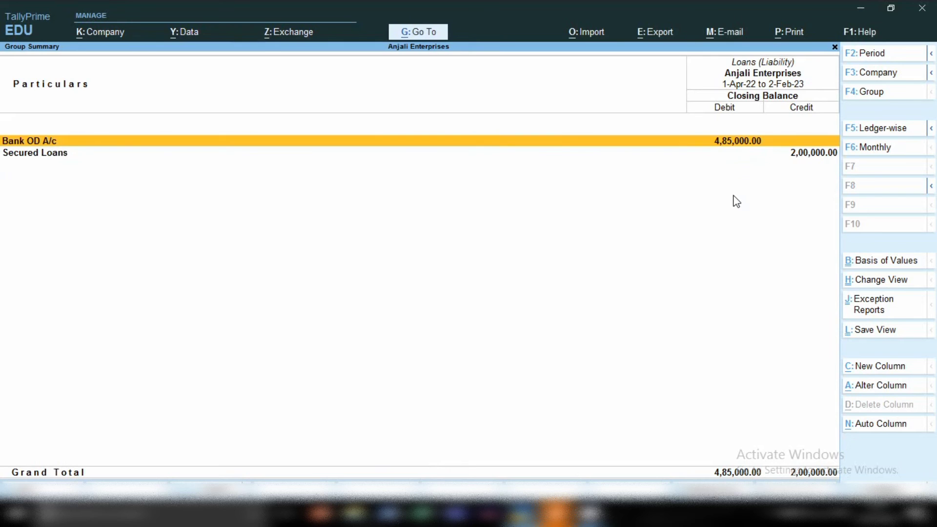
pyautogui.press('Escape')
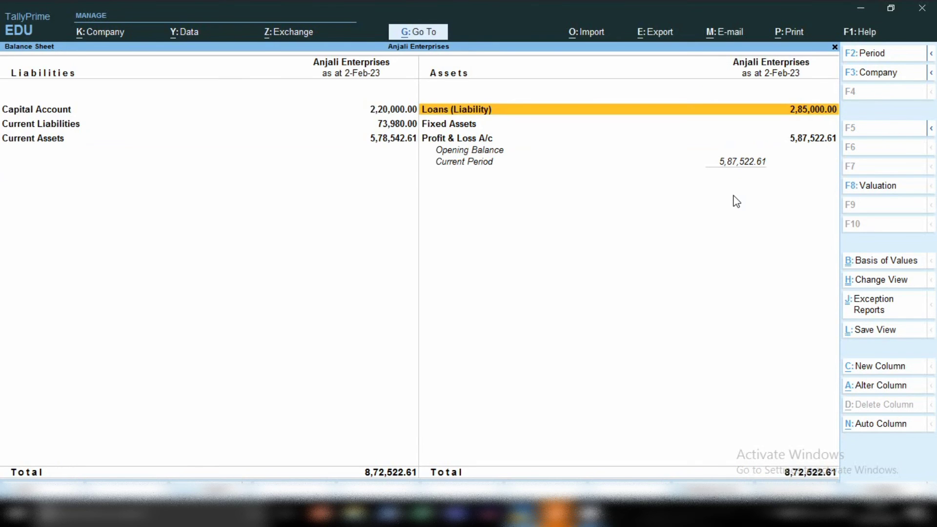
# Drill down from Profit & Loss A/c in the Balance Sheet into the Indirect Expenses group
pyautogui.press('Down')
pyautogui.press('Down')
pyautogui.press('Return')
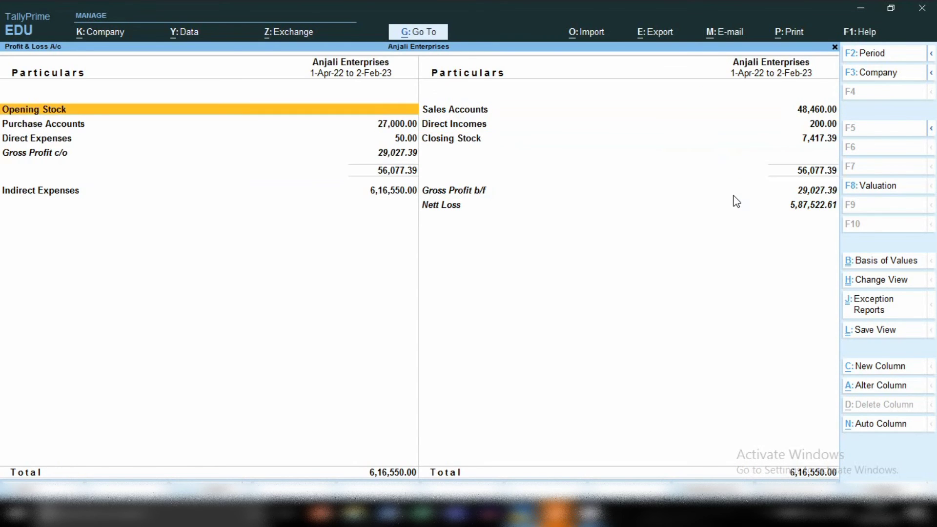
pyautogui.press('Down')
pyautogui.press('Down')
pyautogui.press('Down')
pyautogui.press('Down')
pyautogui.press('Return')
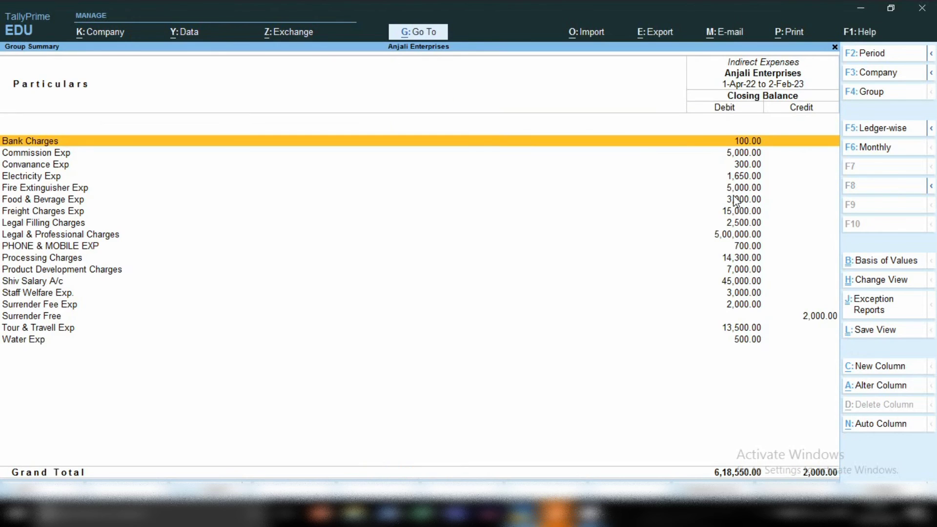
# Open the Processing Charges ledger's monthly summary and drill down into its February vouchers
pyautogui.press('Down')
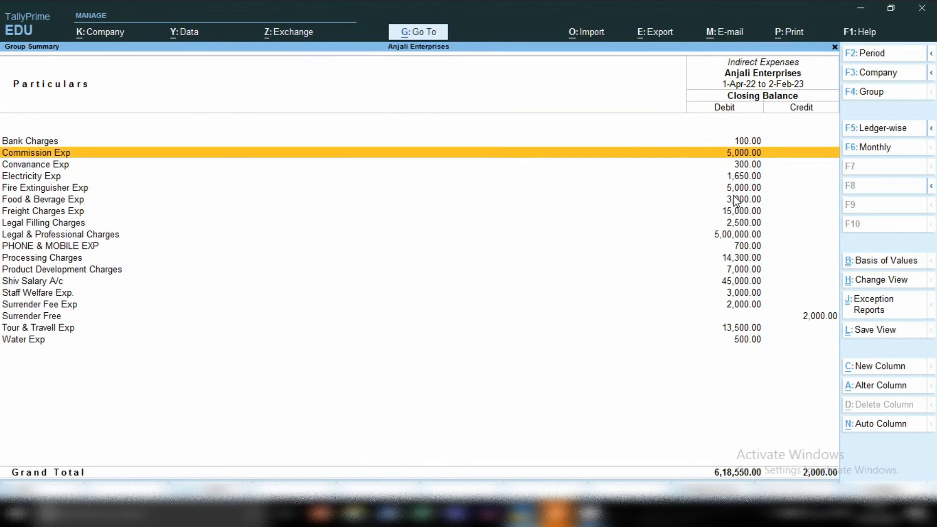
pyautogui.press('Down')
pyautogui.press('Down')
pyautogui.press('Down')
pyautogui.press('Down')
pyautogui.press('Down')
pyautogui.press('Down')
pyautogui.press('Down')
pyautogui.press('Down')
pyautogui.press('Down')
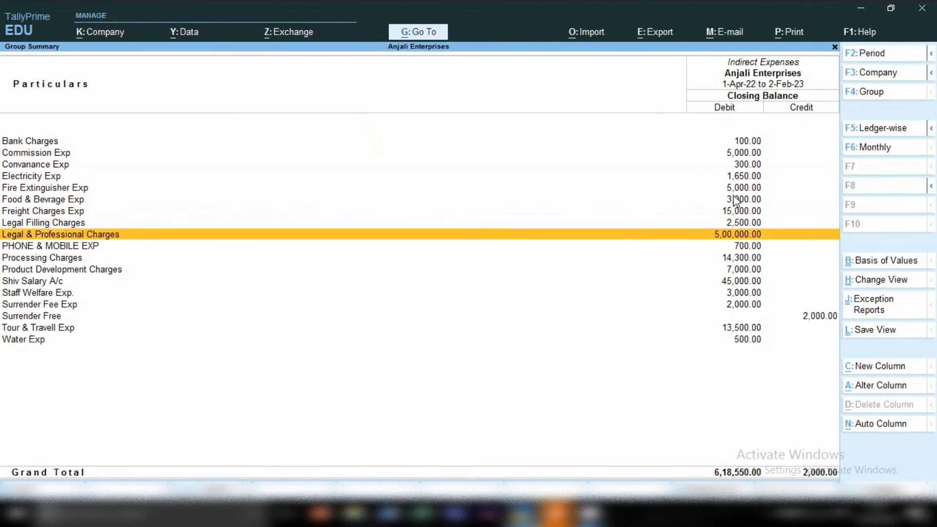
pyautogui.press('Return')
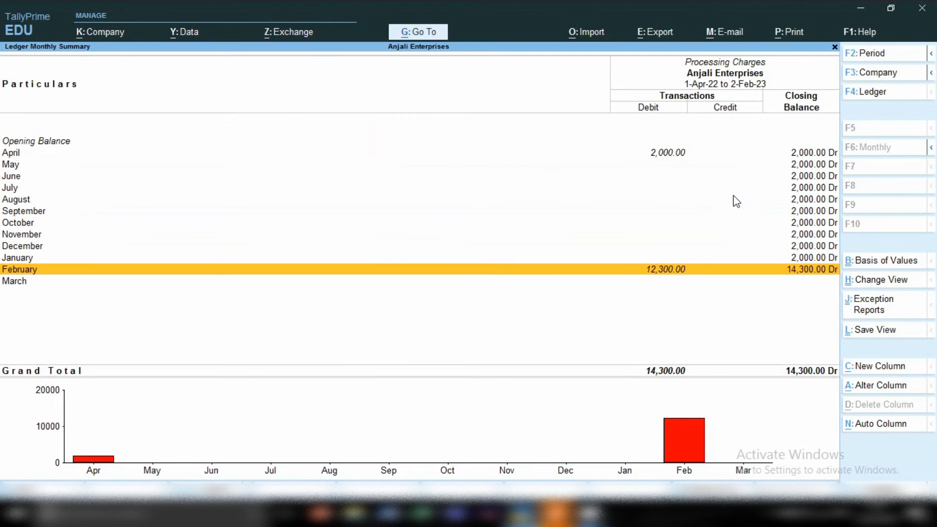
pyautogui.press('Return')
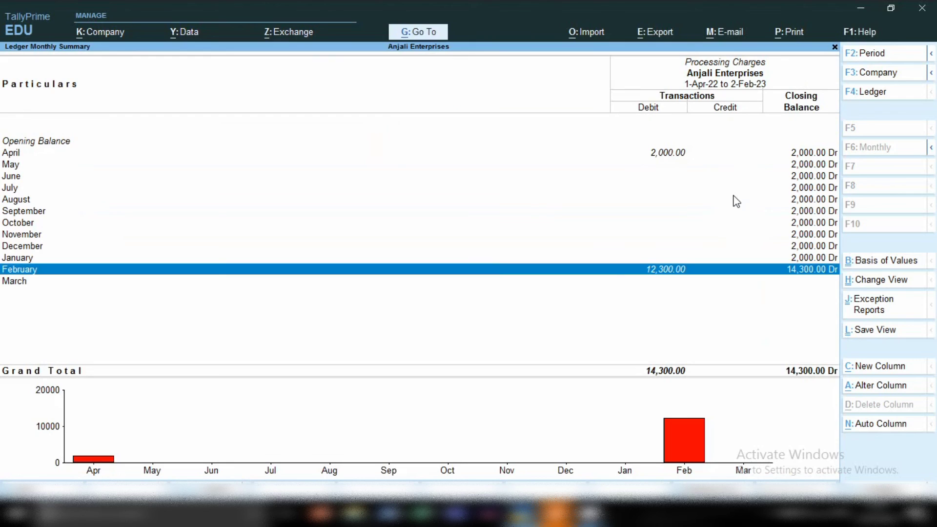